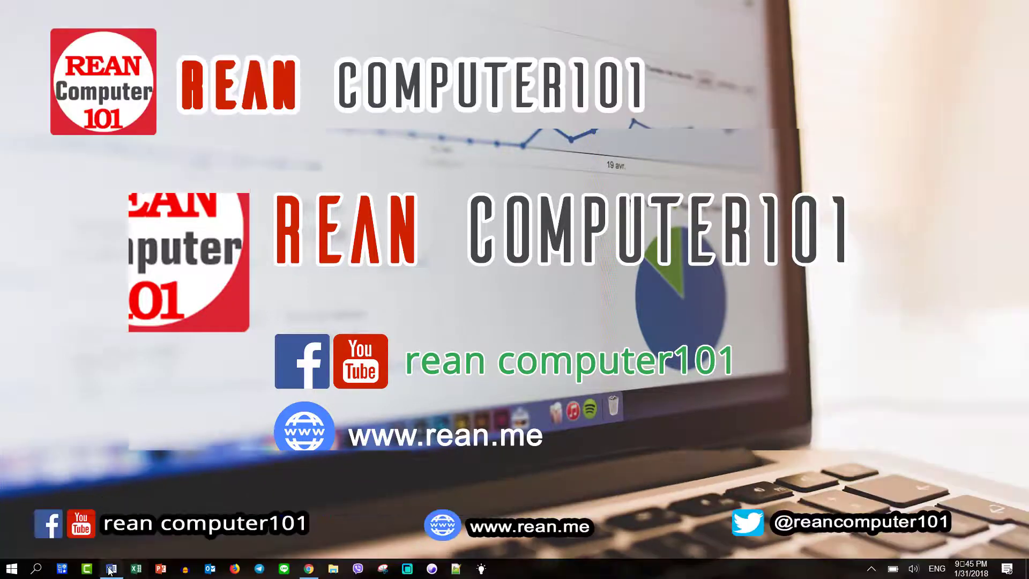
Scroll down past the page 3 footer to the page 4 heading about the Word interface.
{"action": "scroll", "coordinate": [621, 437], "scroll_direction": "up", "scroll_amount": 5}
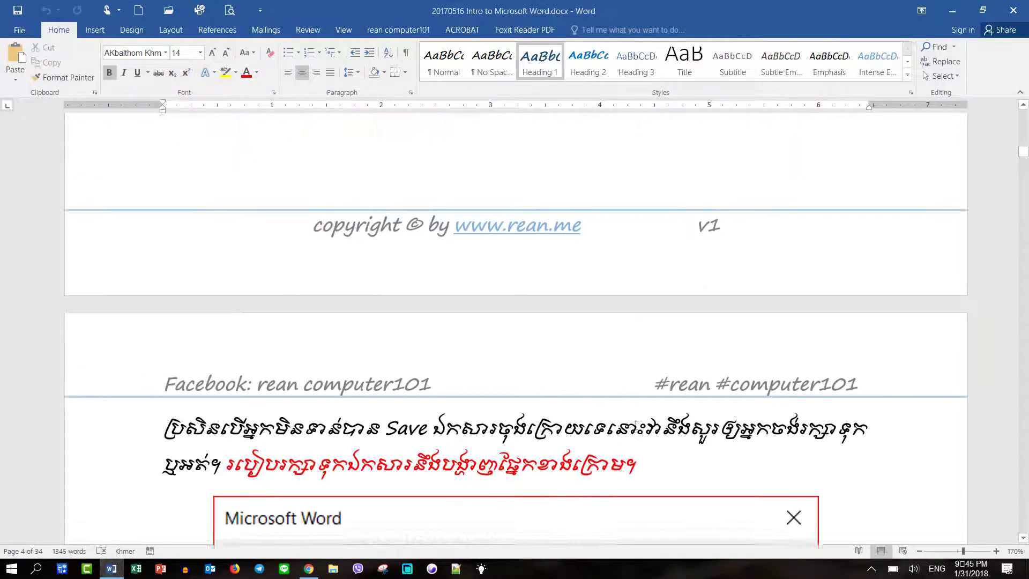
{"action": "scroll", "coordinate": [655, 420], "scroll_direction": "down", "scroll_amount": 5}
{"action": "scroll", "coordinate": [679, 431], "scroll_direction": "up", "scroll_amount": 10}
{"action": "scroll", "coordinate": [679, 431], "scroll_direction": "down", "scroll_amount": 5}
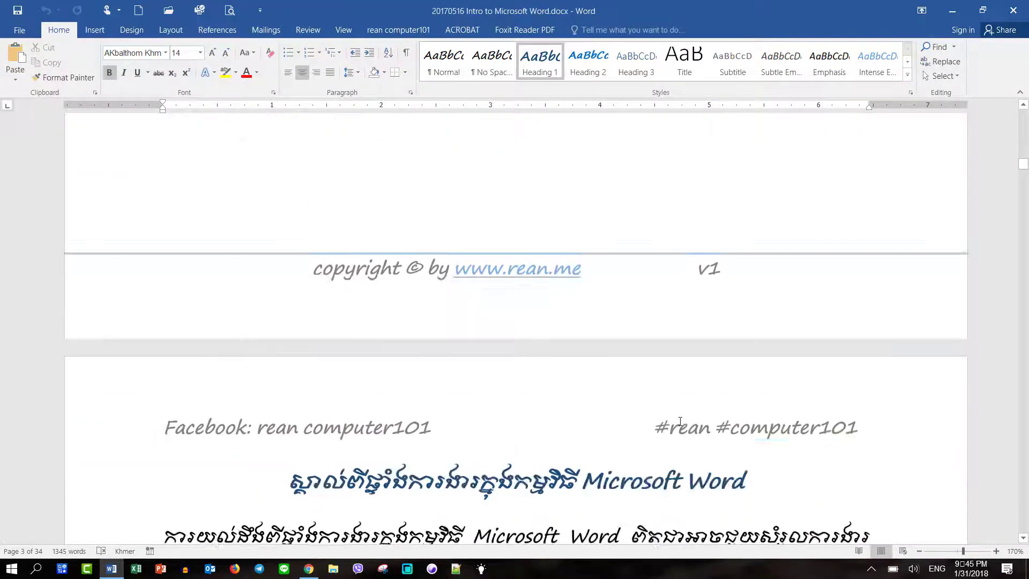
{"action": "scroll", "coordinate": [678, 423], "scroll_direction": "down", "scroll_amount": 5}
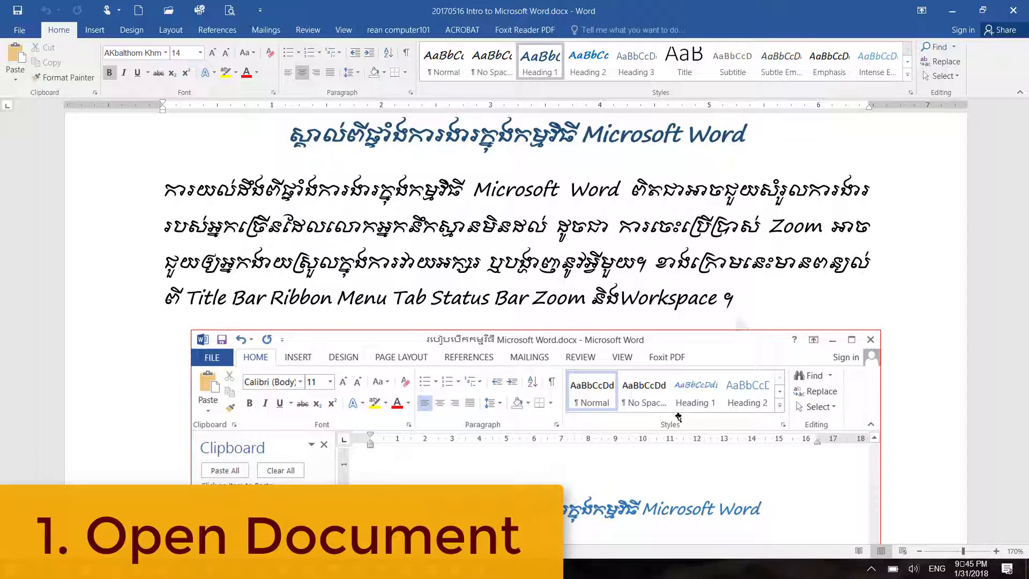
Visit the File info page, then return and place the cursor in the body paragraph.
{"action": "left_click", "coordinate": [19, 32]}
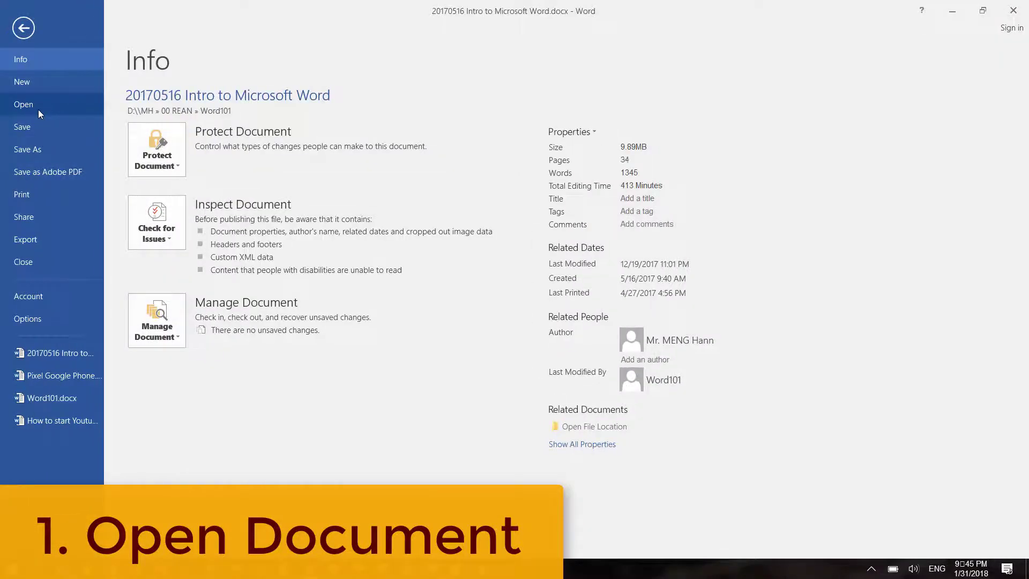
{"action": "left_click", "coordinate": [23, 28]}
{"action": "left_click", "coordinate": [496, 225]}
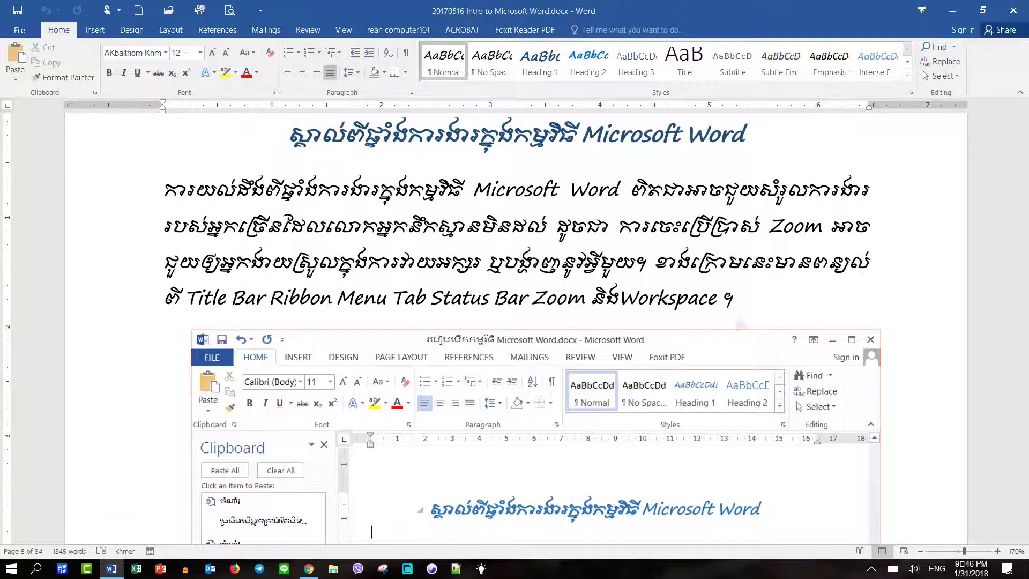
Pin the Khmer-named recent file in the Open list, then unpin it again.
{"action": "key", "text": "ctrl+o"}
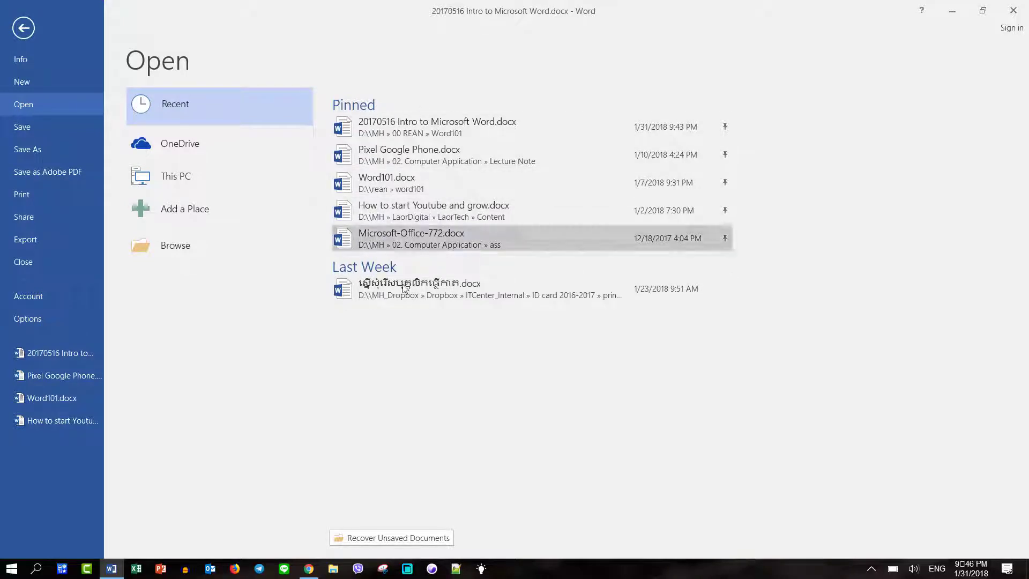
{"action": "left_click", "coordinate": [724, 289]}
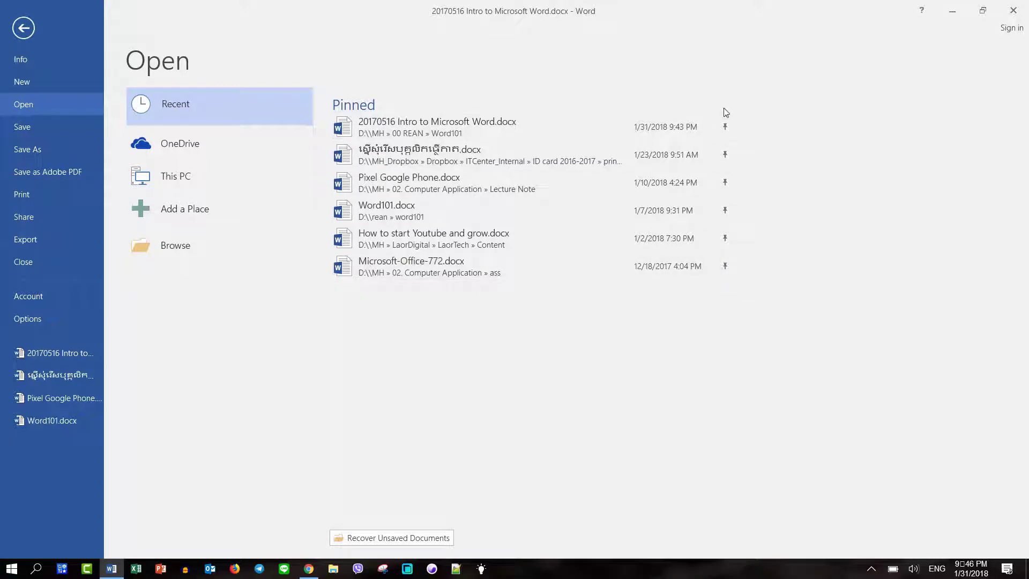
{"action": "left_click", "coordinate": [724, 154]}
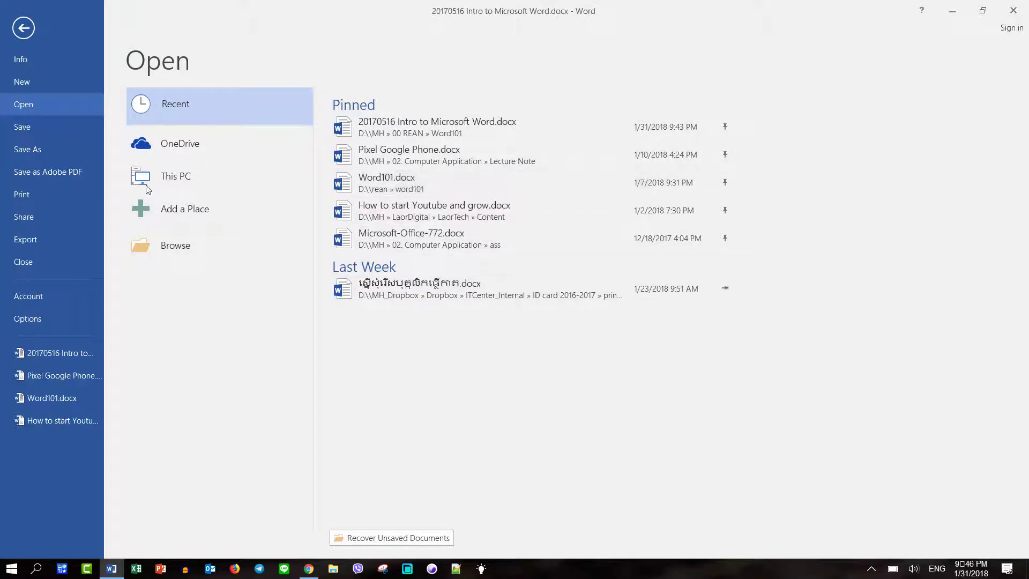
Browse the Word101 folder and open 20170516 Intro to Microsoft Word.docx.
{"action": "left_click", "coordinate": [197, 253]}
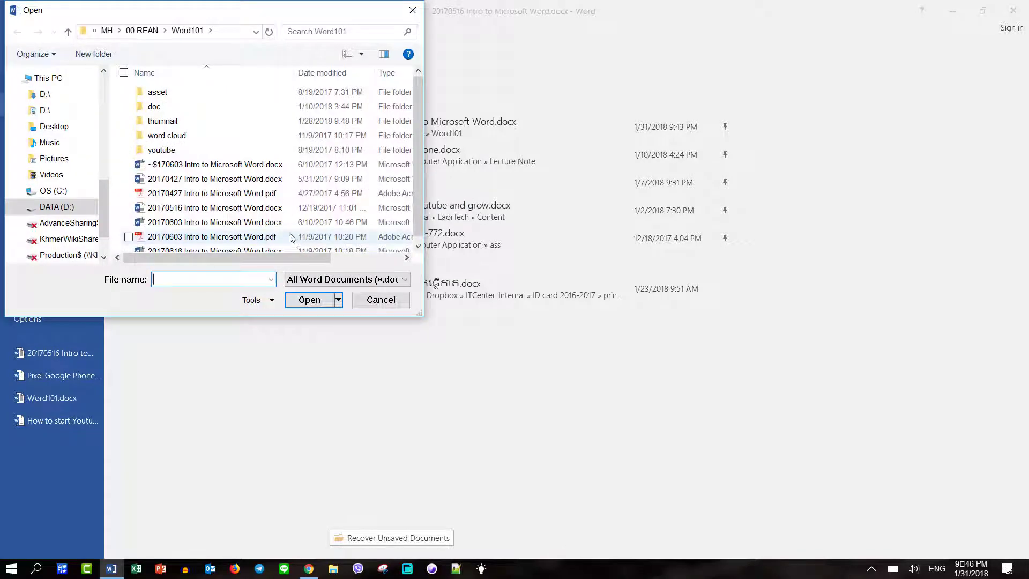
{"action": "scroll", "coordinate": [268, 239], "scroll_direction": "down", "scroll_amount": 1}
{"action": "left_click", "coordinate": [218, 245]}
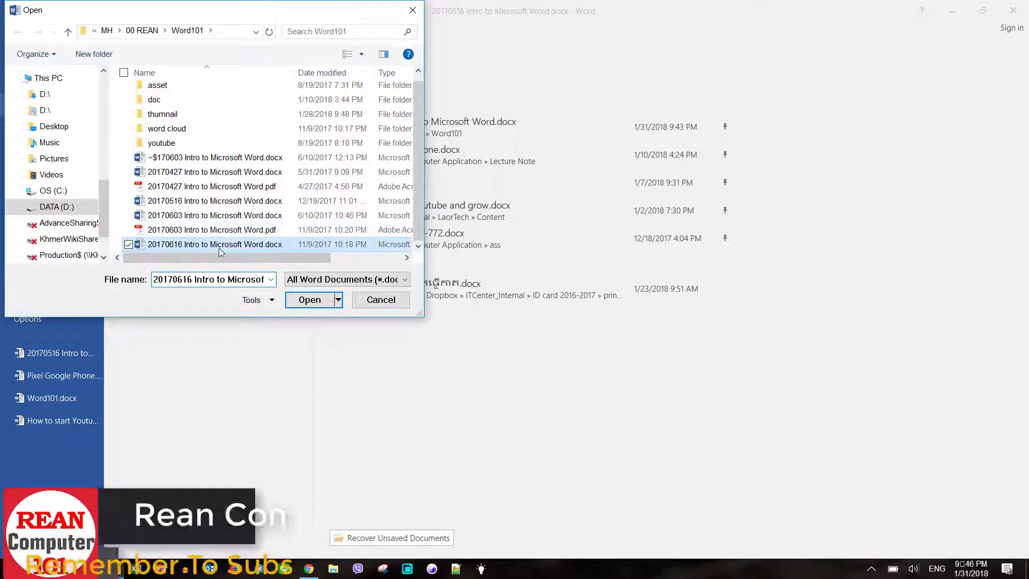
{"action": "left_click", "coordinate": [252, 201]}
{"action": "left_click", "coordinate": [309, 299]}
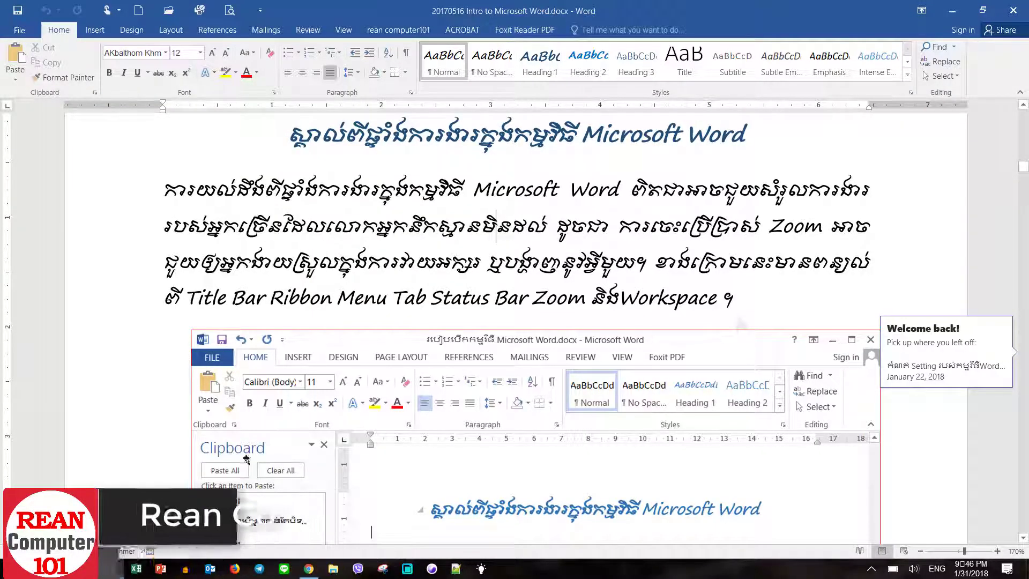
Dismiss the Welcome back prompt and view Word's recent files from the taskbar.
{"action": "left_click", "coordinate": [114, 567]}
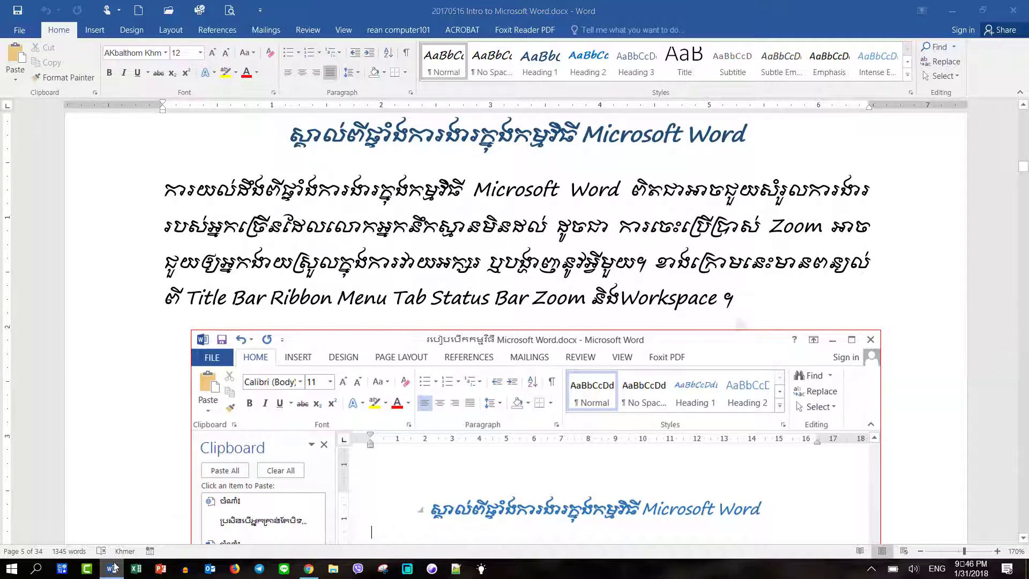
{"action": "right_click", "coordinate": [114, 567]}
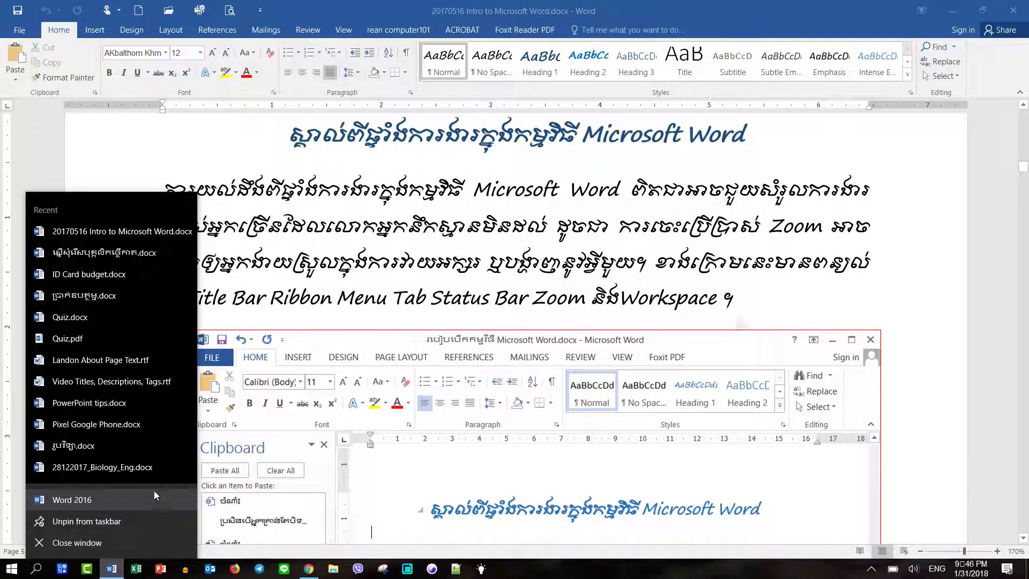
{"action": "left_click", "coordinate": [495, 228]}
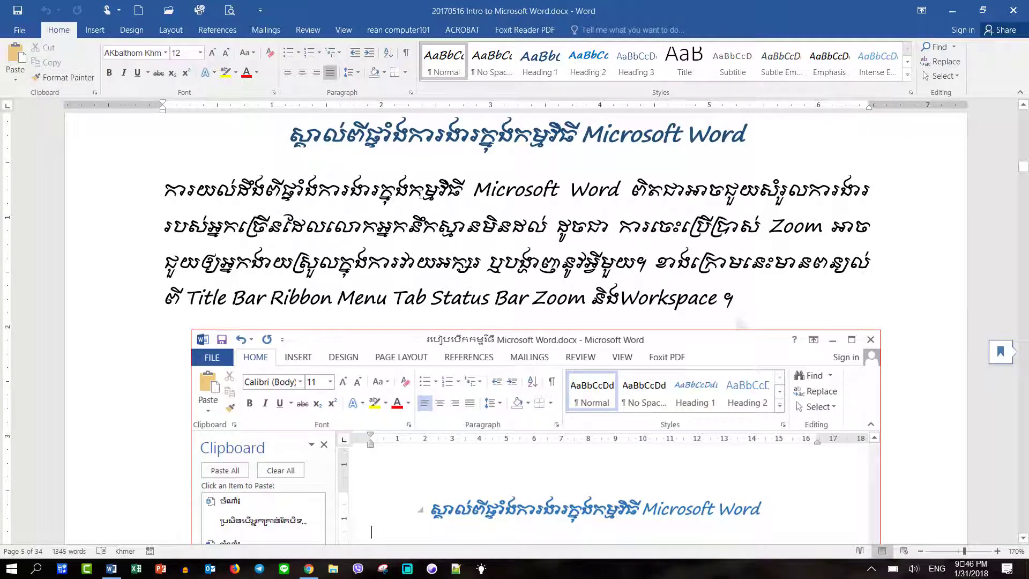
Open Word101.docx from Recent, then switch back to the Intro to Microsoft Word window.
{"action": "key", "text": "ctrl+o"}
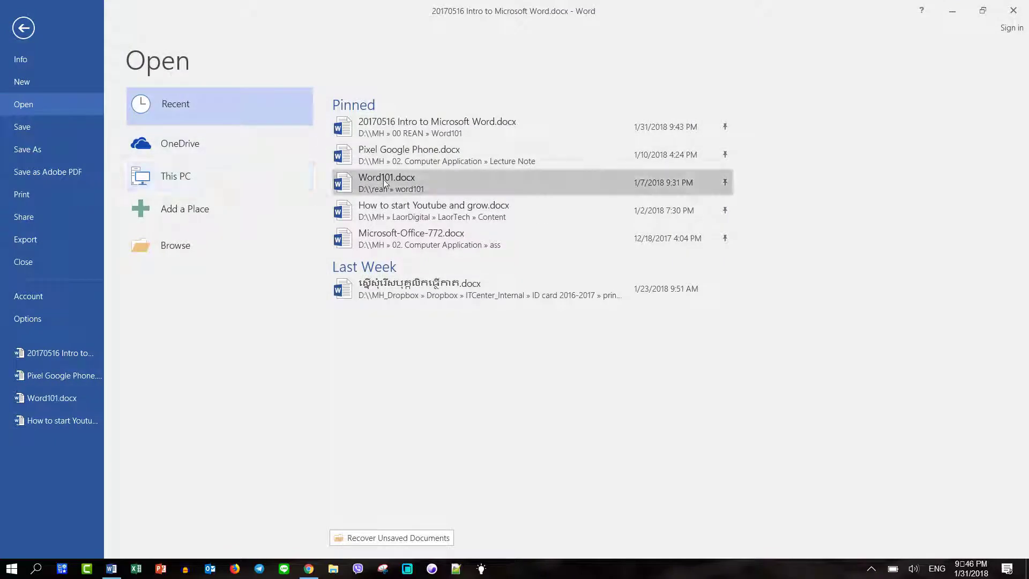
{"action": "left_click", "coordinate": [505, 182]}
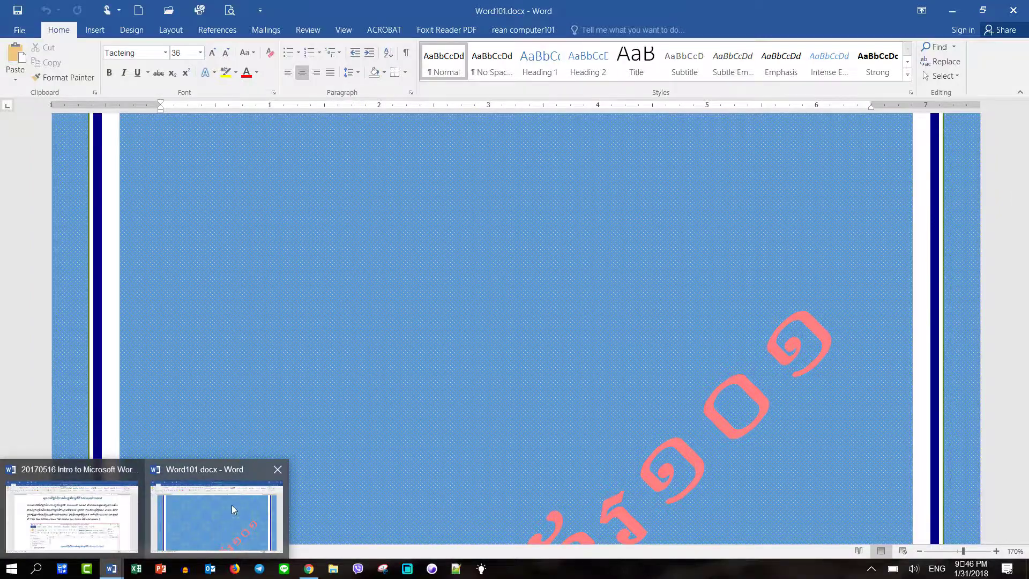
{"action": "mouse_move", "coordinate": [111, 568]}
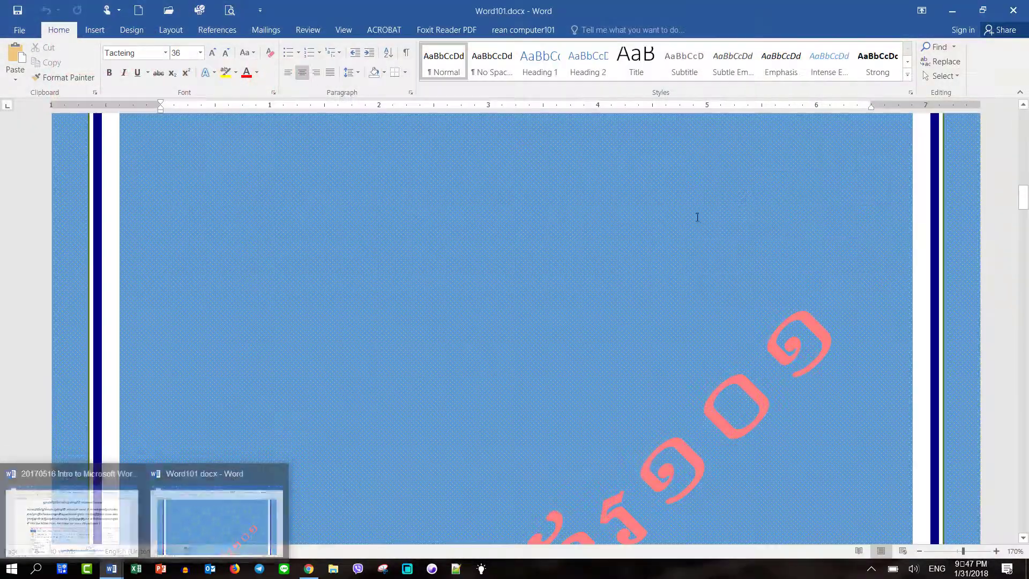
{"action": "left_click", "coordinate": [72, 512]}
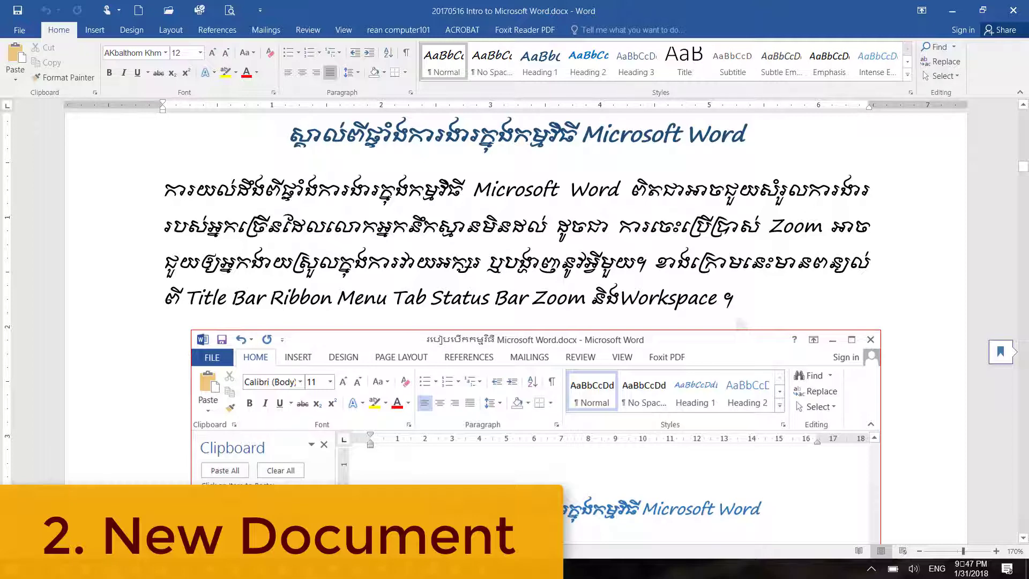
{"action": "key", "text": "ctrl+n"}
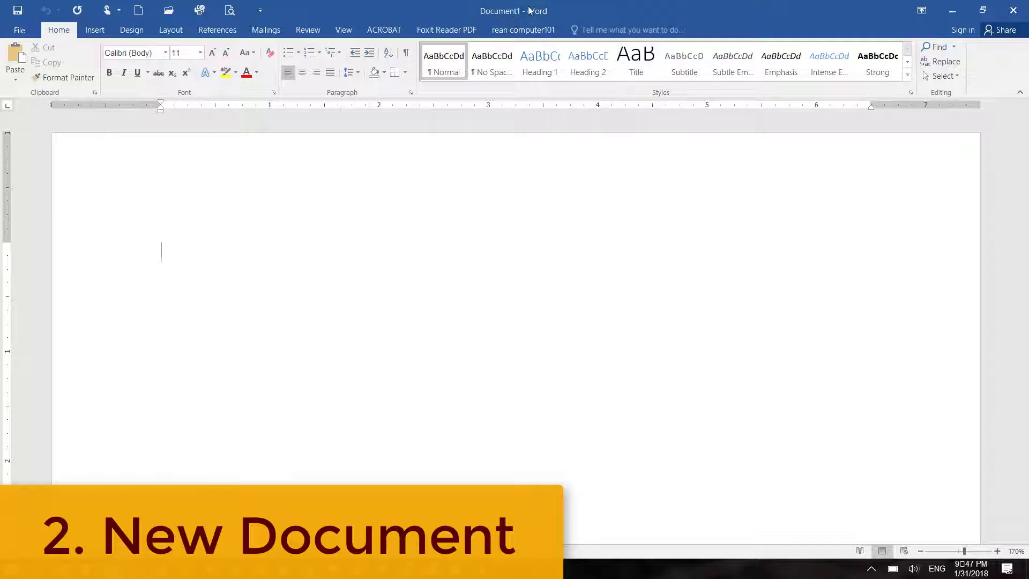
{"action": "left_click_drag", "start_coordinate": [528, 10], "coordinate": [645, 65]}
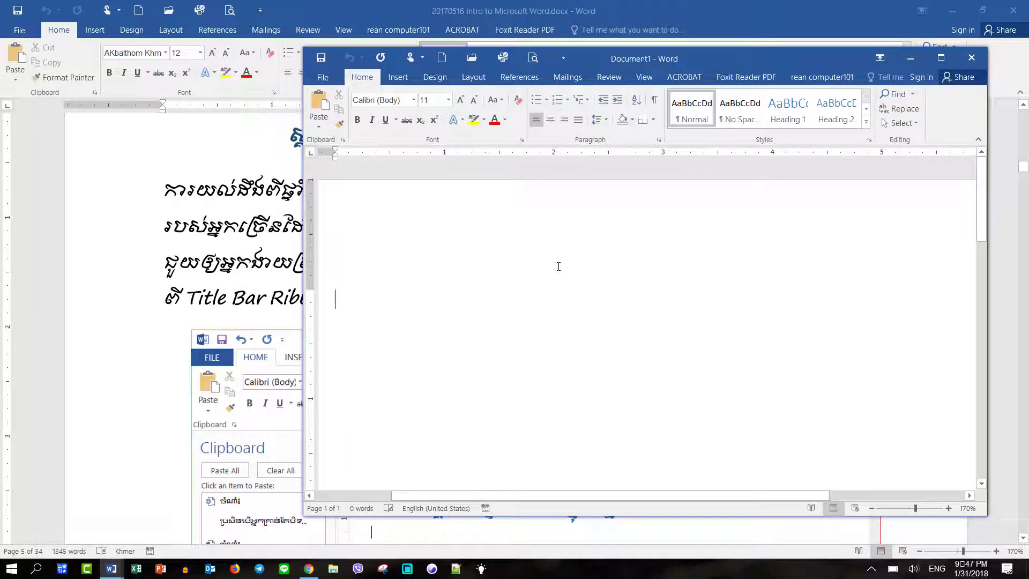
{"action": "key", "text": "ctrl+n"}
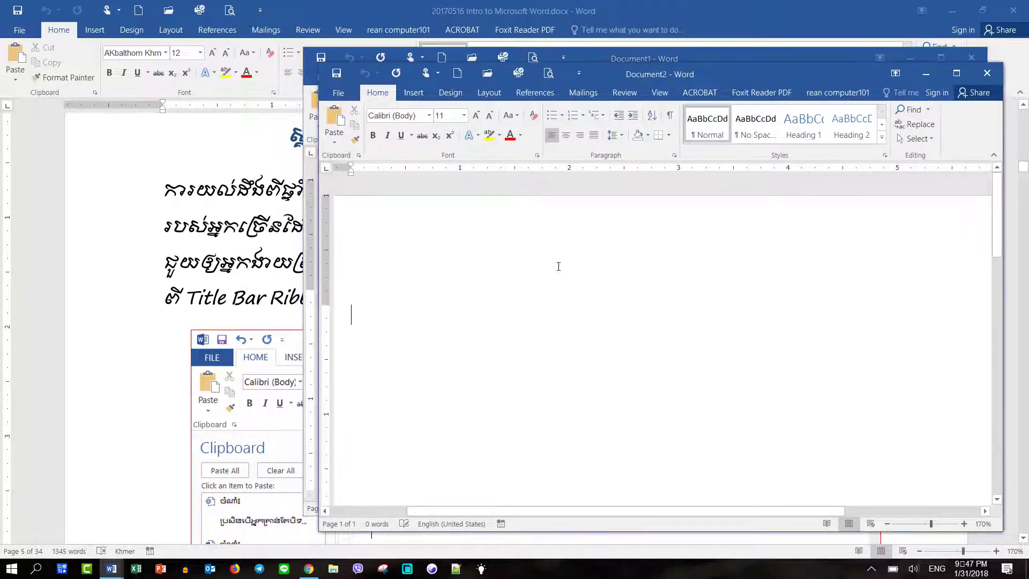
{"action": "left_click_drag", "start_coordinate": [734, 74], "coordinate": [702, 125]}
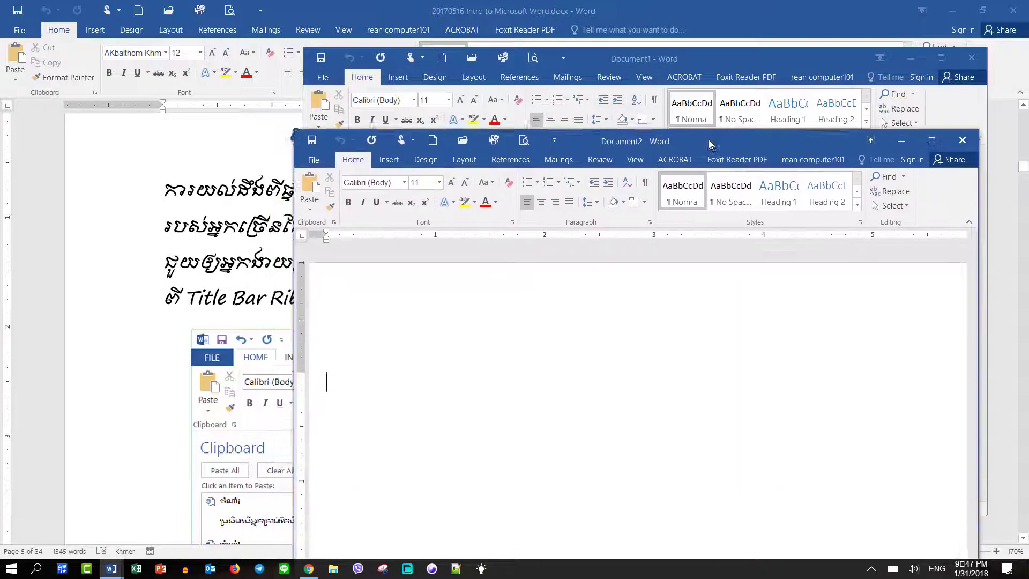
{"action": "left_click", "coordinate": [955, 125]}
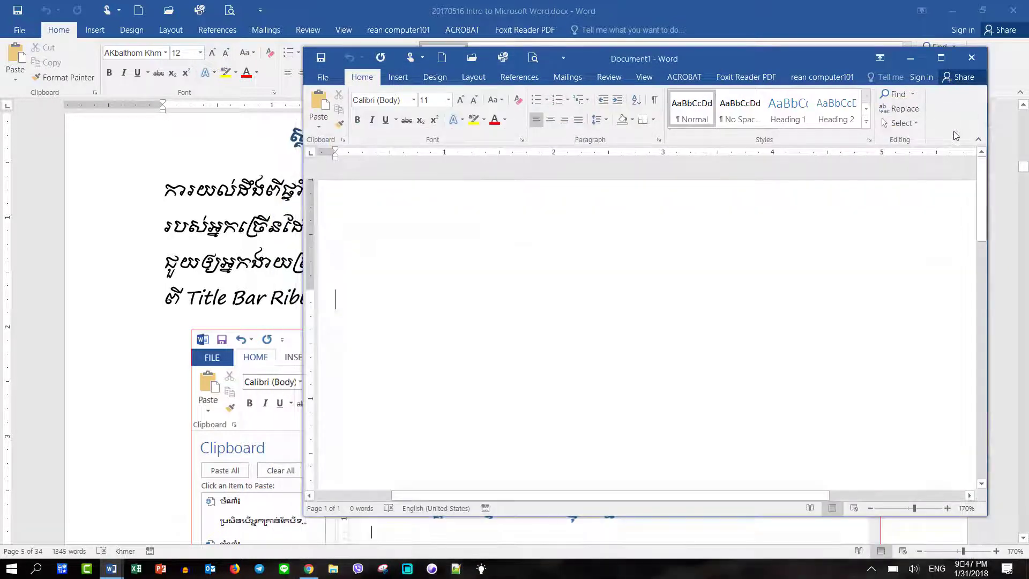
{"action": "left_click", "coordinate": [323, 77]}
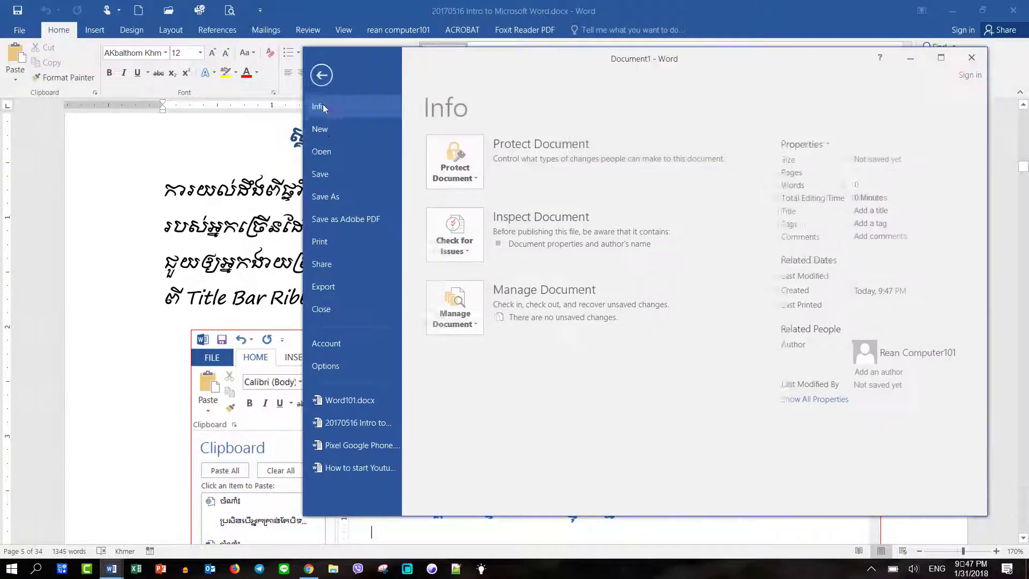
{"action": "left_click", "coordinate": [971, 57]}
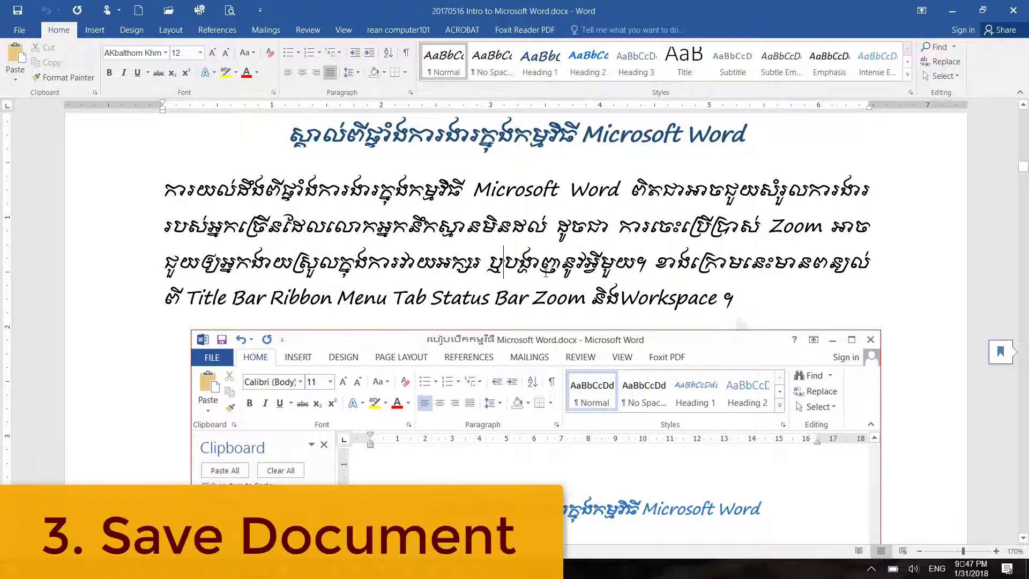
Type stray text 'dsfksd' at the paragraph's end, save, delete it and save again.
{"action": "left_click", "coordinate": [755, 292]}
{"action": "type", "text": "dsfk"}
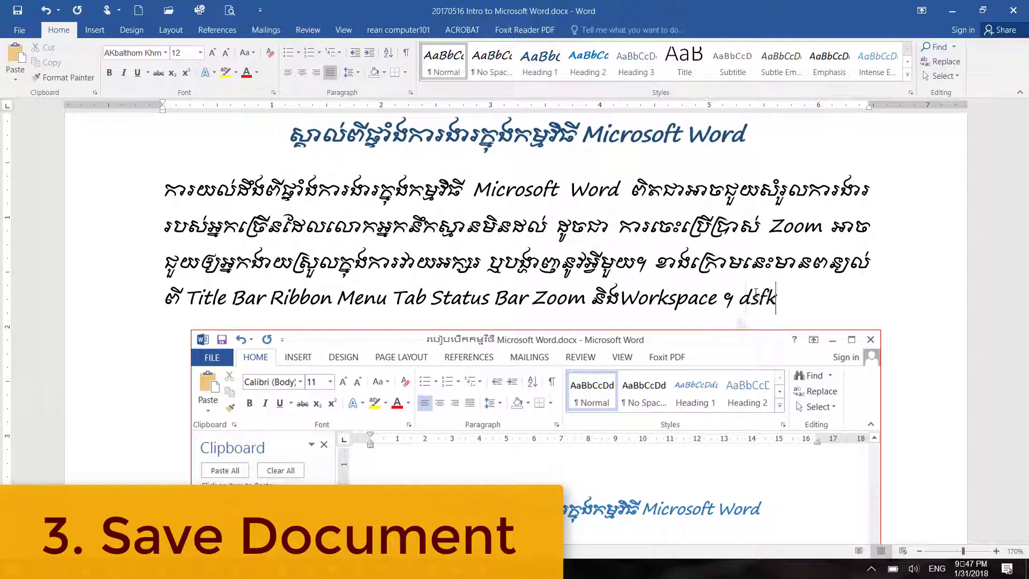
{"action": "type", "text": "sd"}
{"action": "key", "text": "ctrl+s"}
{"action": "key", "text": "BackSpace"}
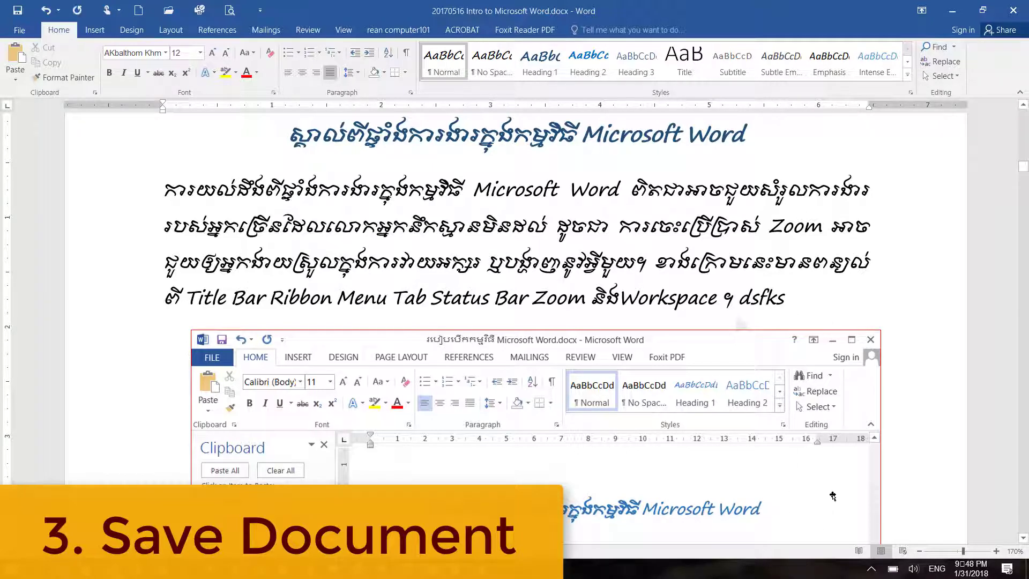
{"action": "key", "text": "BackSpace"}
{"action": "key", "text": "BackSpace"}
{"action": "key", "text": "BackSpace"}
{"action": "key", "text": "BackSpace"}
{"action": "key", "text": "BackSpace"}
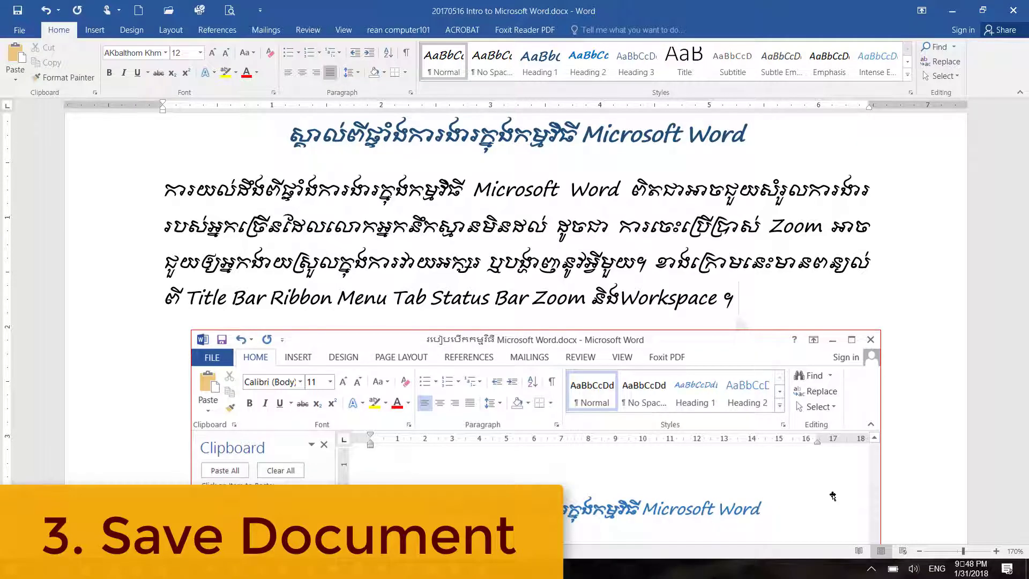
{"action": "key", "text": "ctrl+s"}
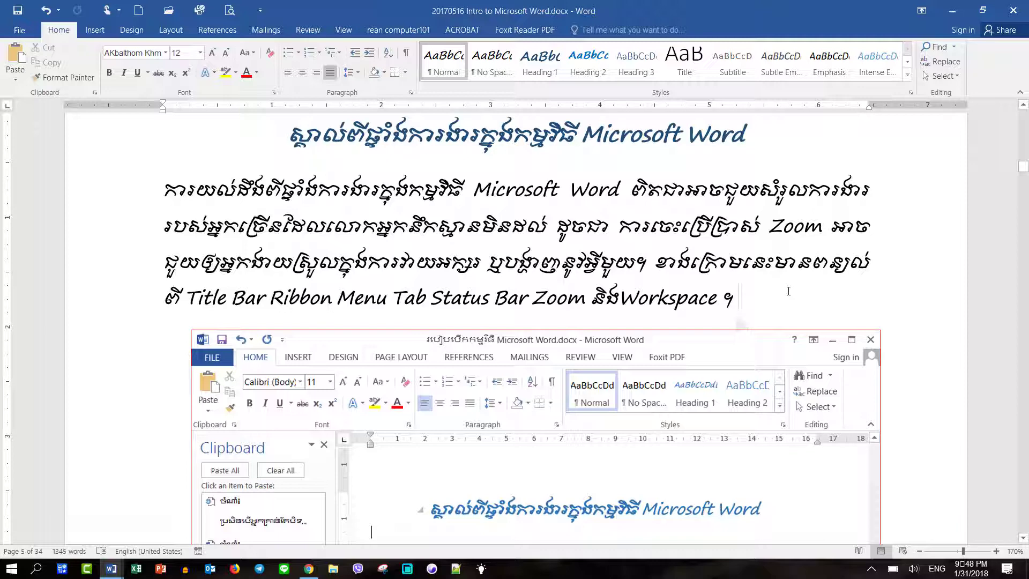
Scroll down to the bullet list and place the cursor in the Ribbon bullet.
{"action": "scroll", "coordinate": [766, 308], "scroll_direction": "down", "scroll_amount": 6}
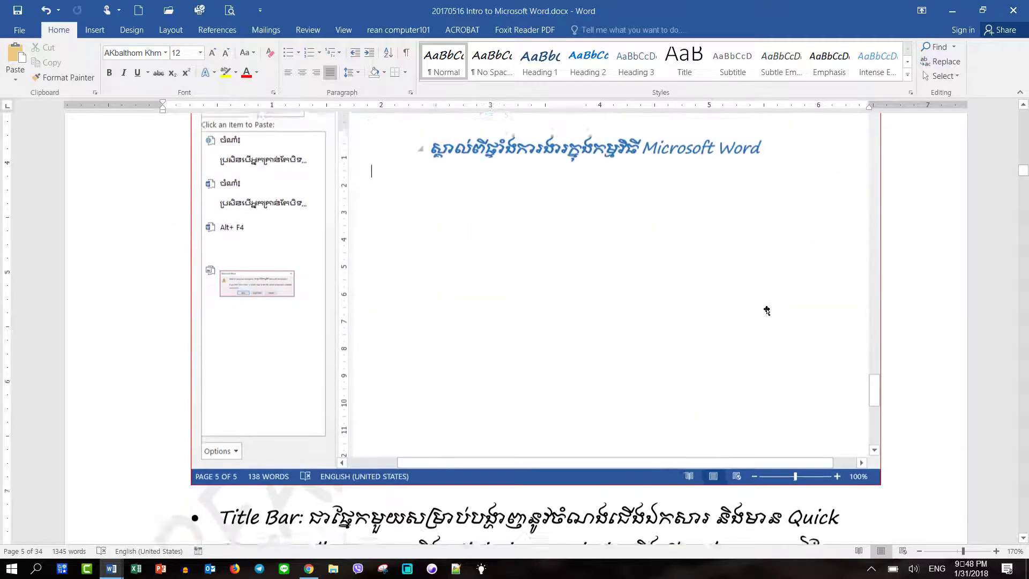
{"action": "scroll", "coordinate": [766, 308], "scroll_direction": "down", "scroll_amount": 5}
{"action": "scroll", "coordinate": [766, 308], "scroll_direction": "down", "scroll_amount": 2}
{"action": "left_click", "coordinate": [607, 279]}
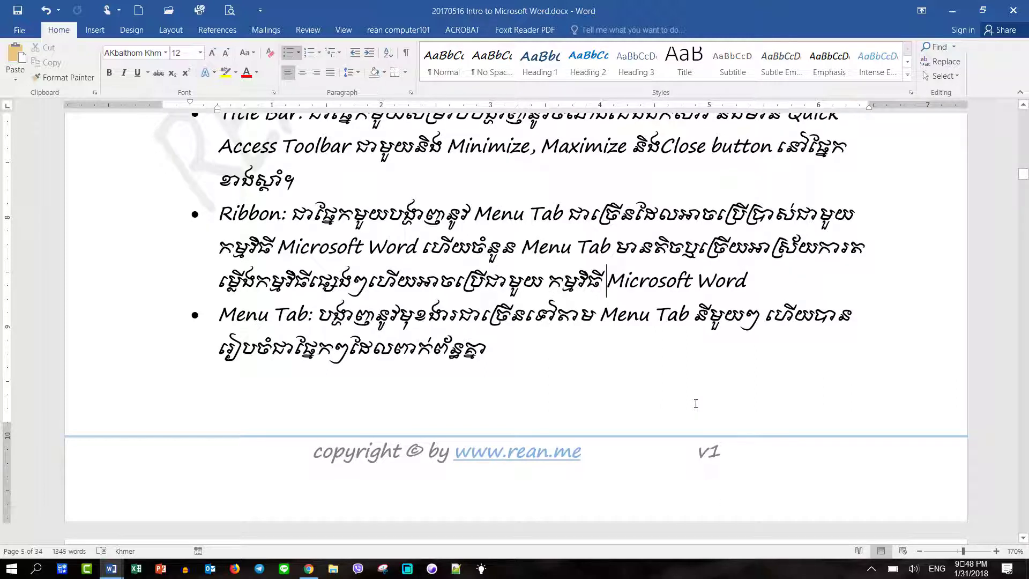
Create a new Document3 with the text 'New Document', backing out of Save As twice.
{"action": "key", "text": "ctrl+n"}
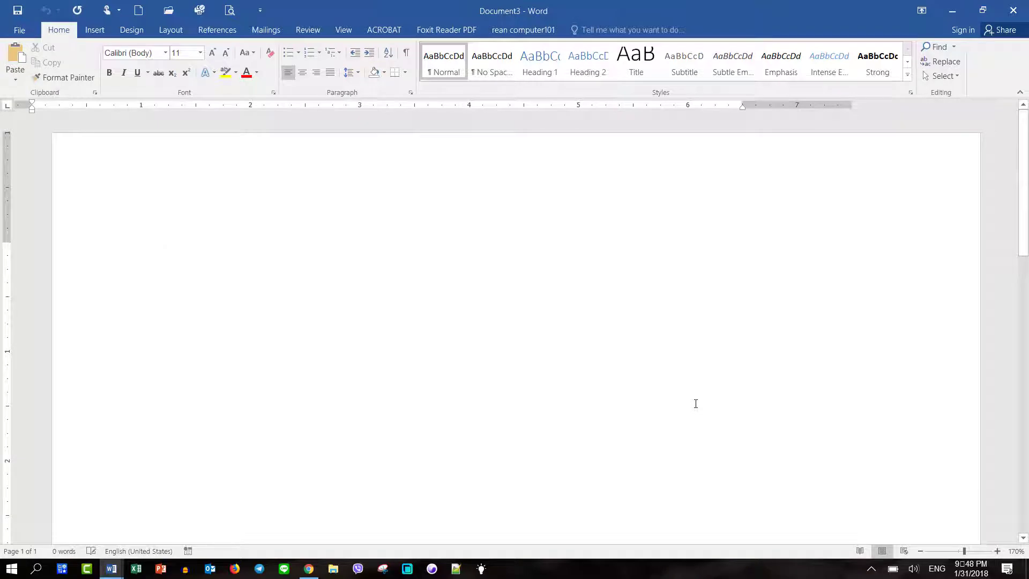
{"action": "type", "text": "Ne"}
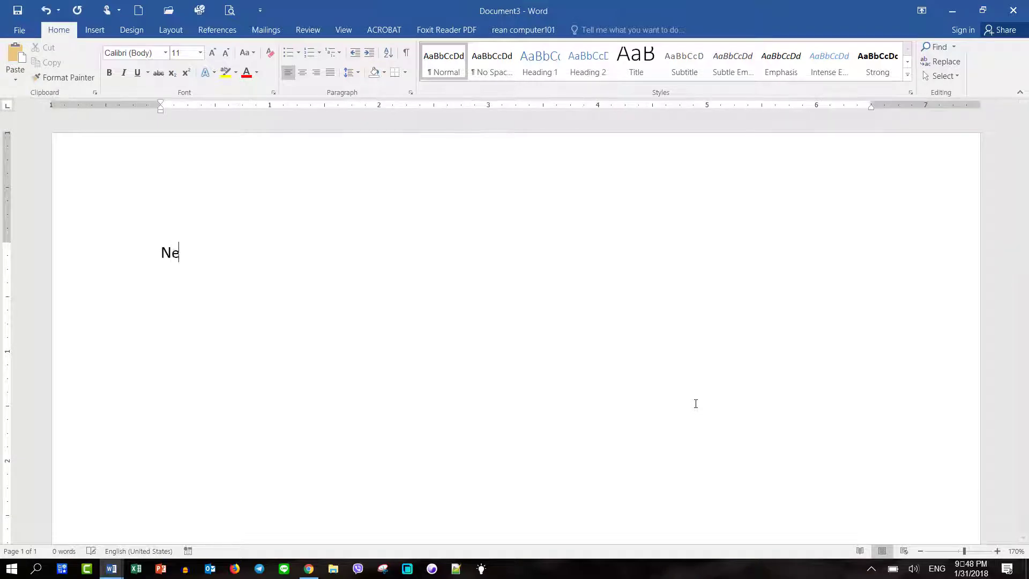
{"action": "type", "text": "w Docum"}
{"action": "type", "text": "ent"}
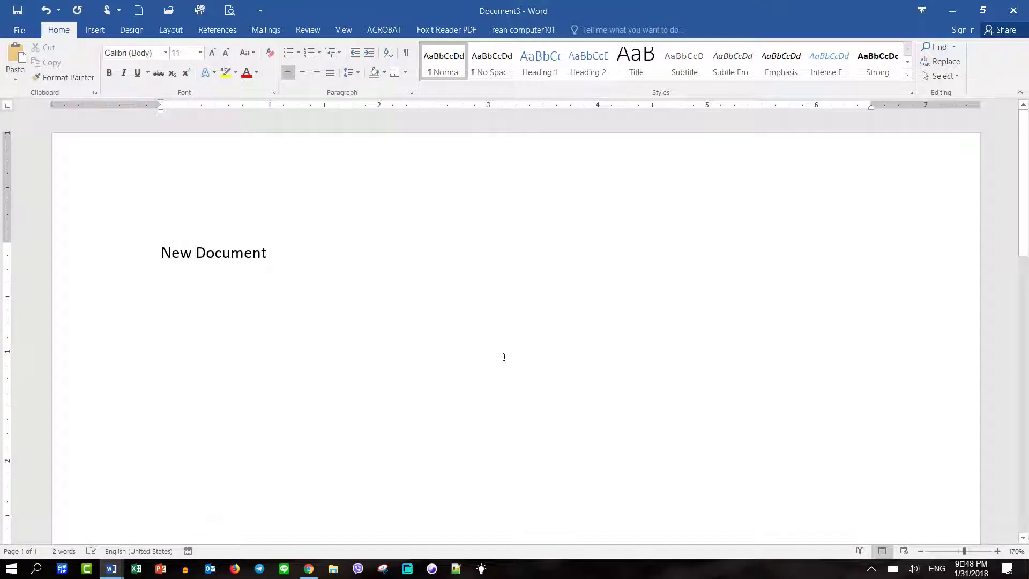
{"action": "key", "text": "ctrl+s"}
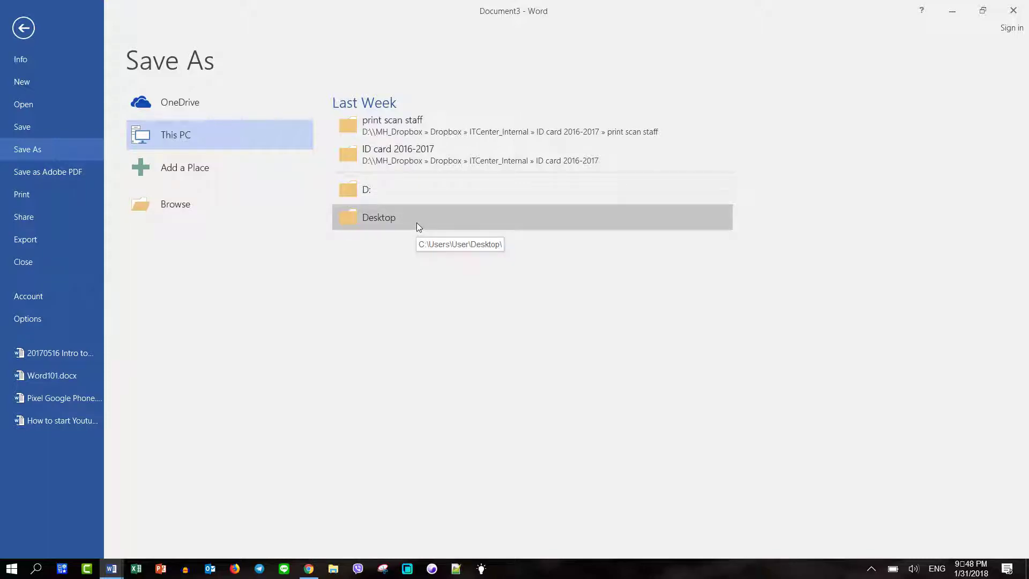
{"action": "left_click", "coordinate": [22, 27]}
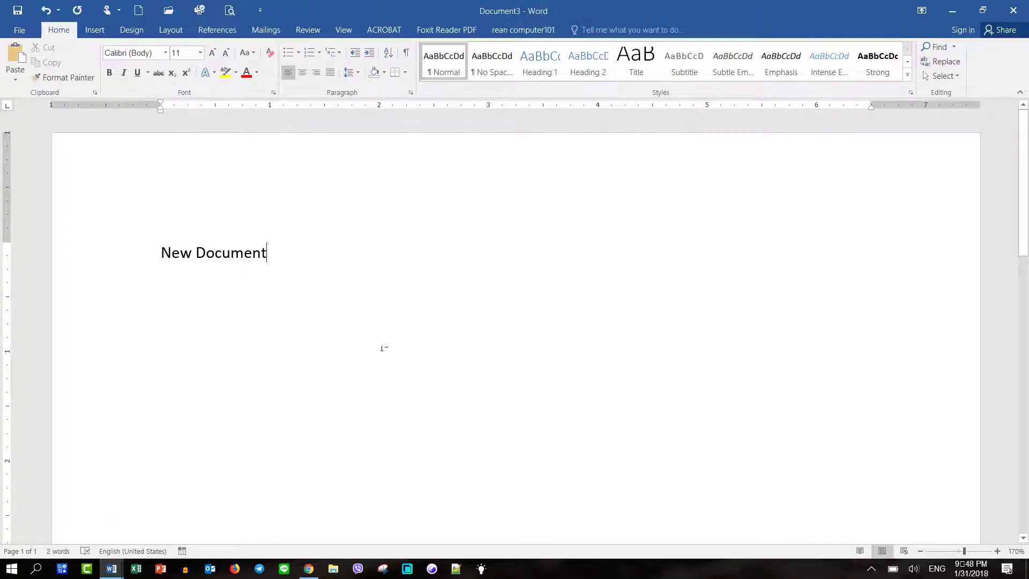
{"action": "left_click", "coordinate": [18, 10]}
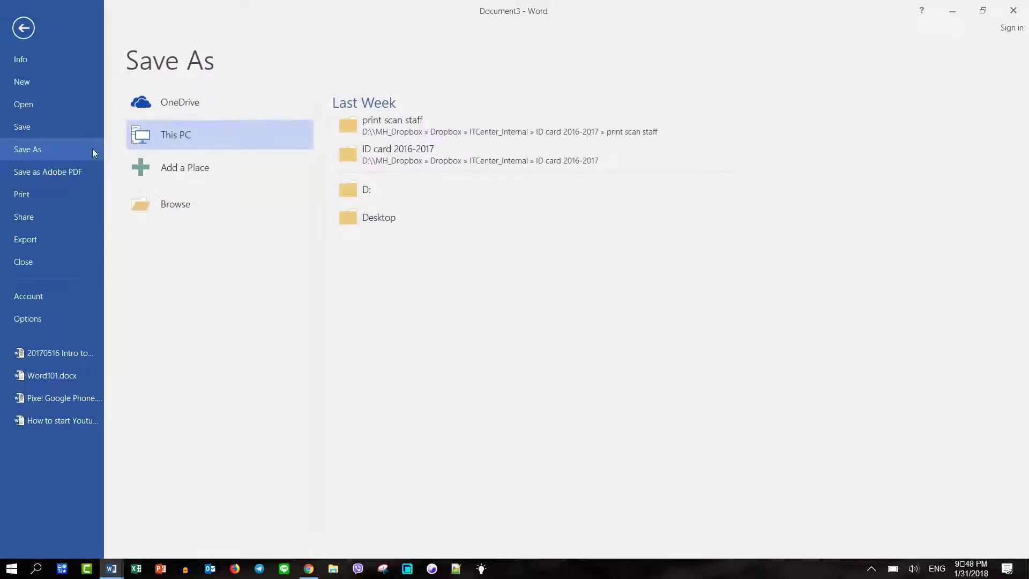
{"action": "left_click", "coordinate": [34, 25]}
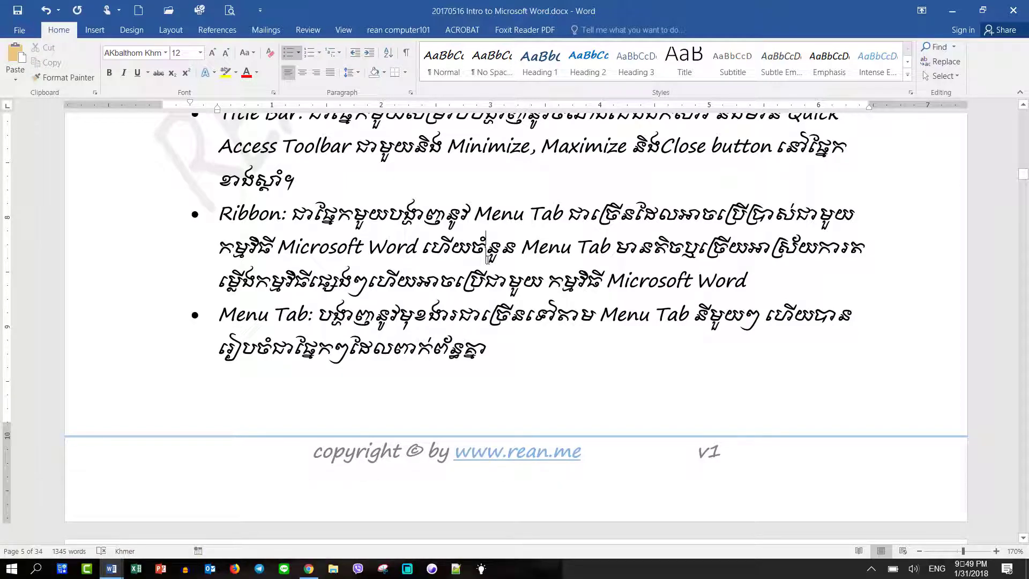
Open the print preview and select FX DocuPrint M265 z as the printer.
{"action": "key", "text": "ctrl+p"}
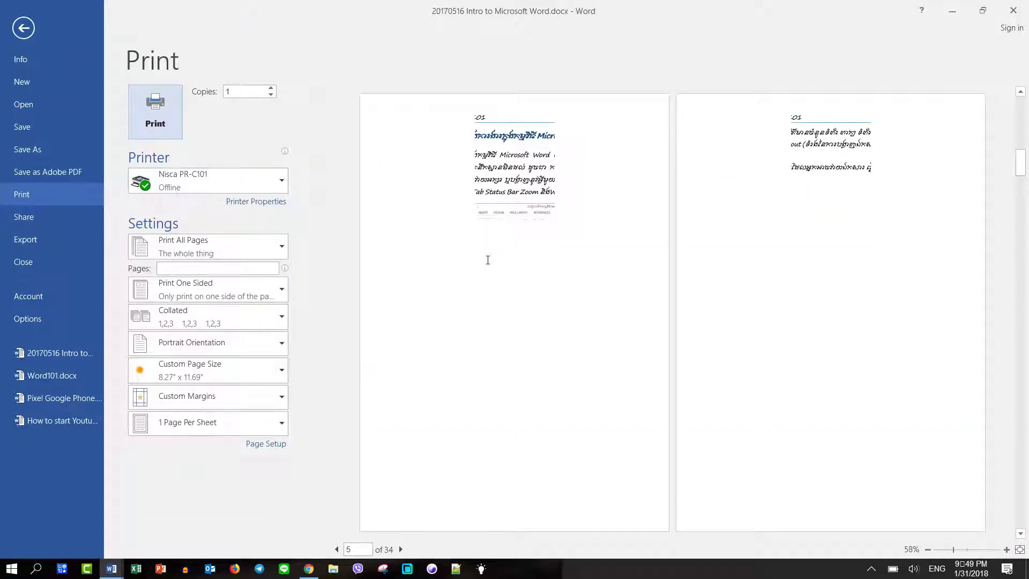
{"action": "left_click", "coordinate": [166, 174]}
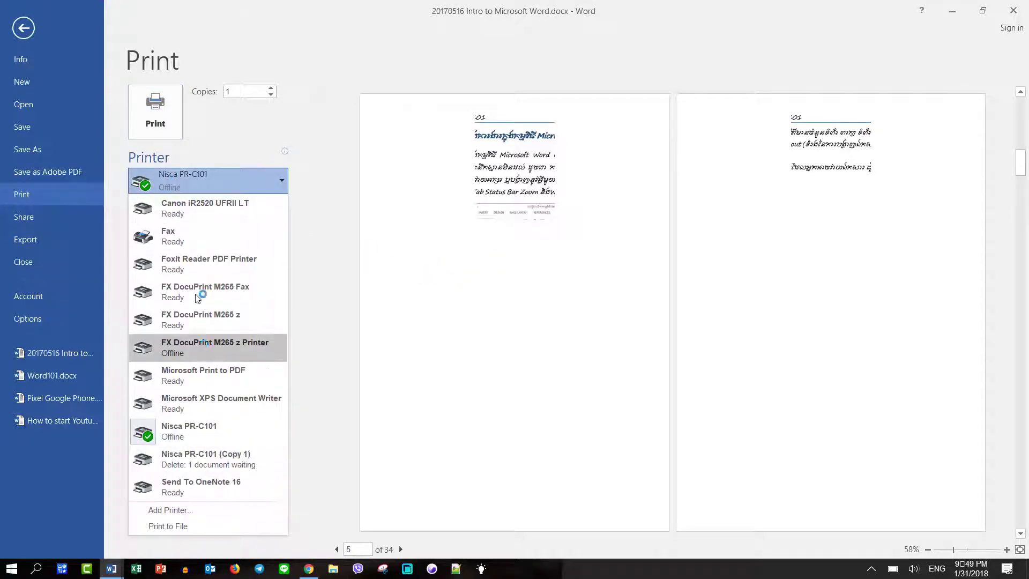
{"action": "left_click", "coordinate": [225, 318]}
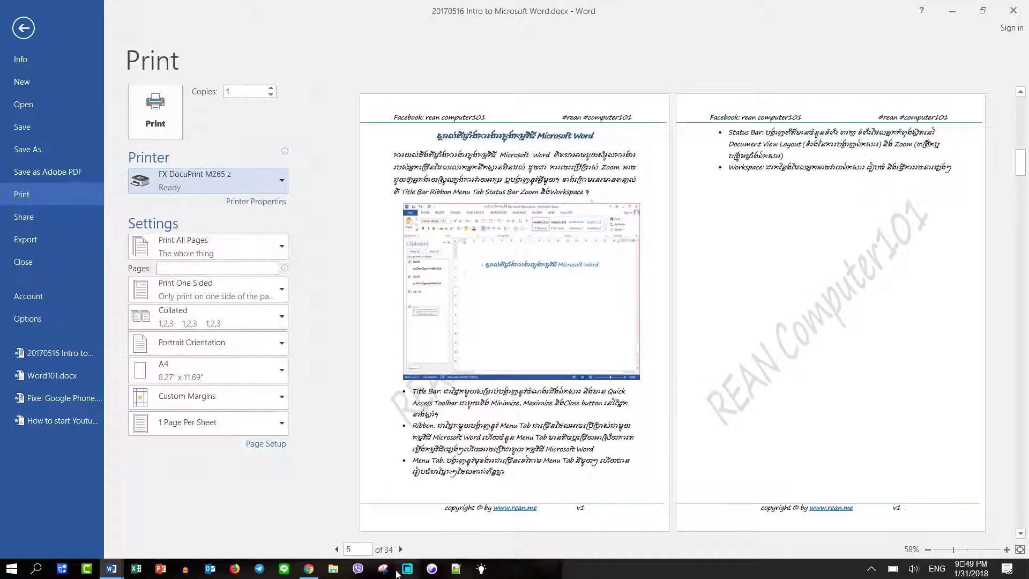
Advance the preview to page 13.
{"action": "left_click", "coordinate": [400, 549]}
{"action": "left_click", "coordinate": [401, 549]}
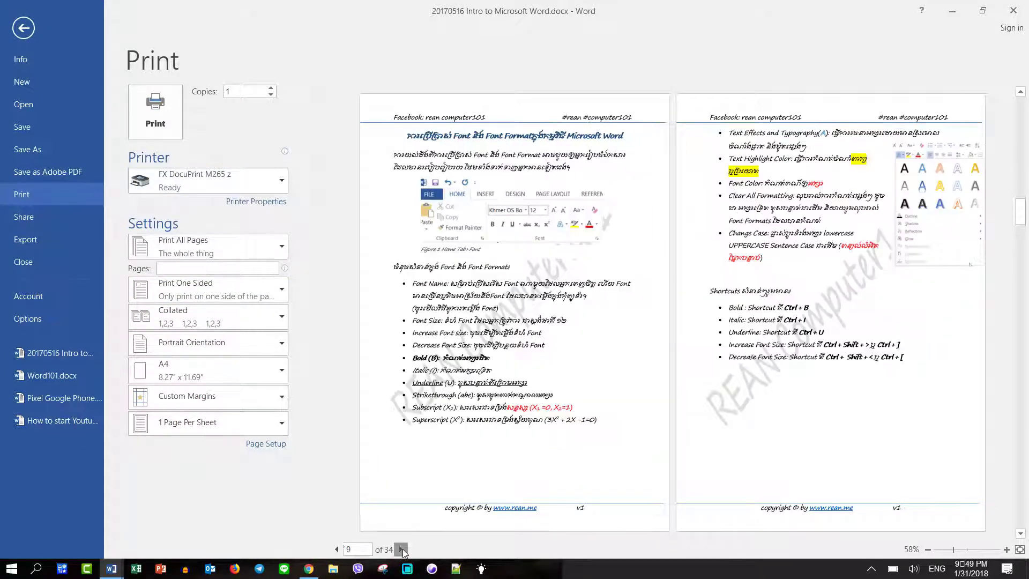
{"action": "left_click", "coordinate": [400, 549]}
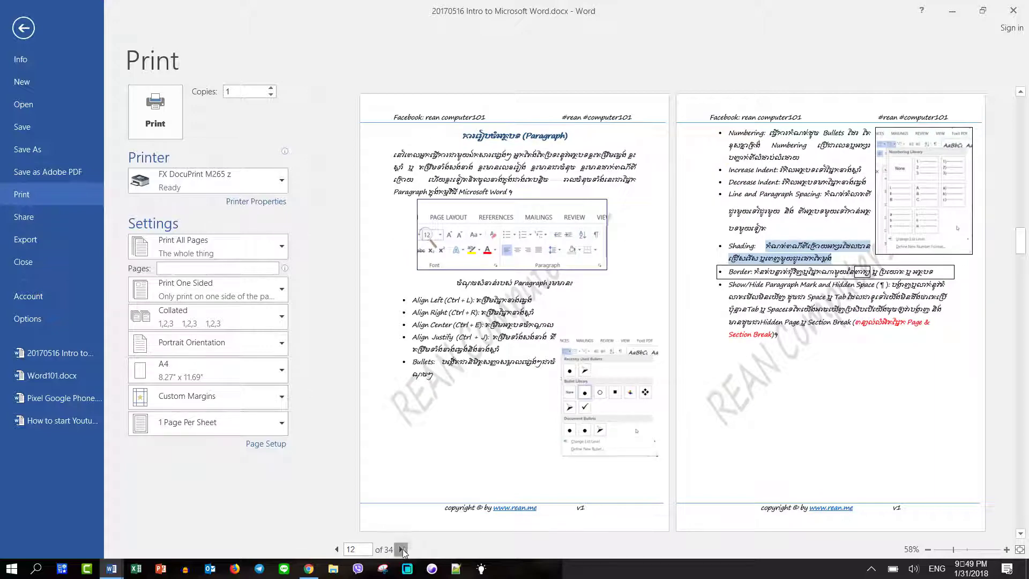
{"action": "left_click", "coordinate": [401, 549]}
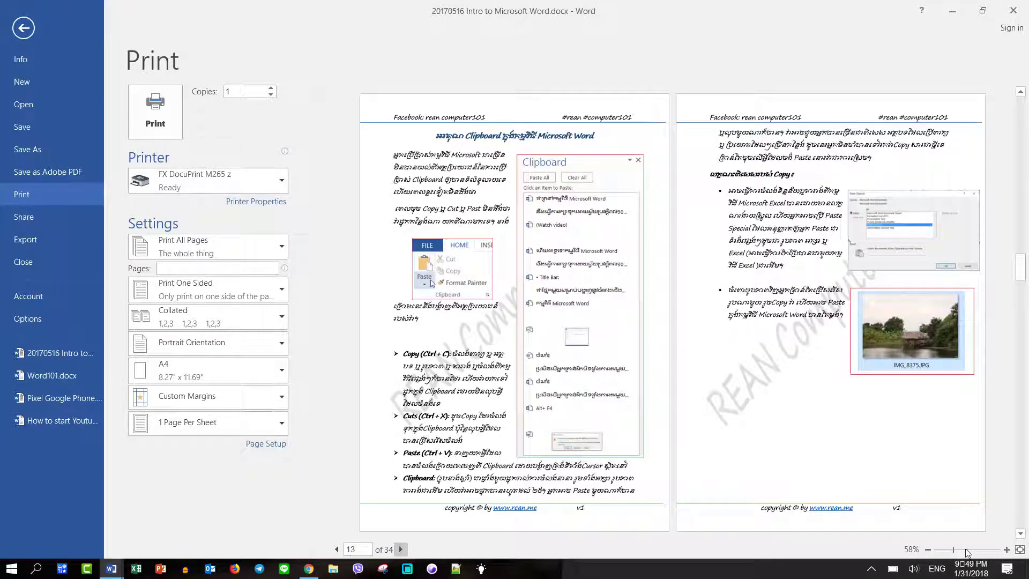
Enlarge the preview to 100% and scroll through to page 19 of 34.
{"action": "left_click_drag", "start_coordinate": [954, 550], "coordinate": [969, 550]}
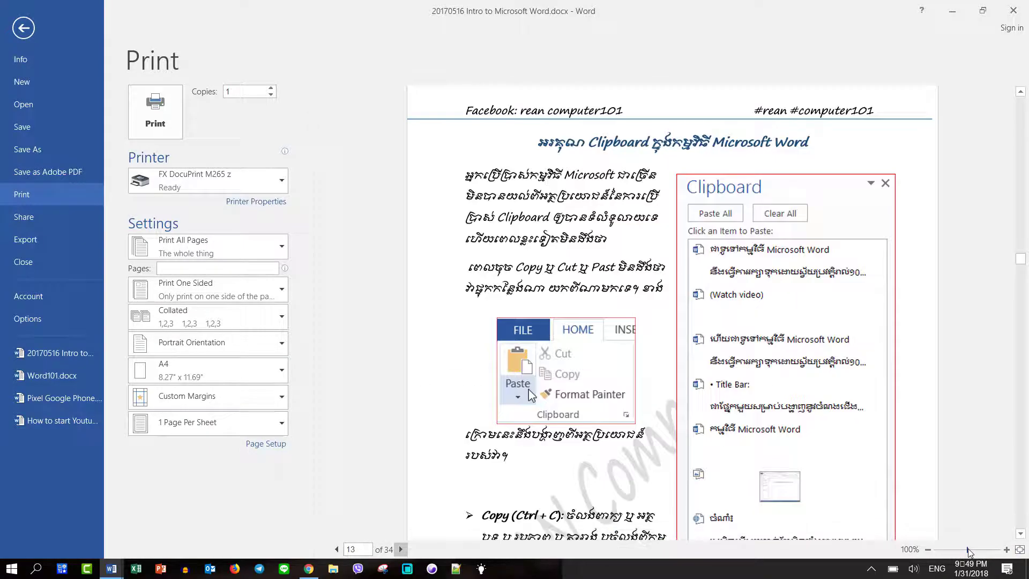
{"action": "scroll", "coordinate": [822, 418], "scroll_direction": "down", "scroll_amount": 2}
{"action": "scroll", "coordinate": [822, 417], "scroll_direction": "down", "scroll_amount": 5}
{"action": "scroll", "coordinate": [822, 418], "scroll_direction": "down", "scroll_amount": 5}
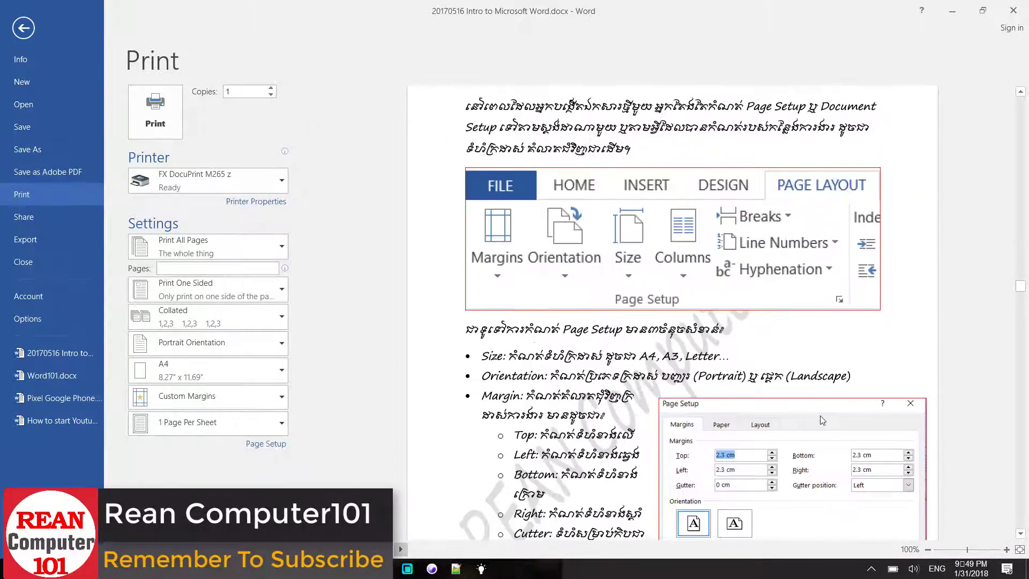
{"action": "scroll", "coordinate": [822, 417], "scroll_direction": "down", "scroll_amount": 5}
{"action": "scroll", "coordinate": [822, 417], "scroll_direction": "down", "scroll_amount": 5}
{"action": "scroll", "coordinate": [817, 421], "scroll_direction": "down", "scroll_amount": 3}
{"action": "scroll", "coordinate": [814, 420], "scroll_direction": "down", "scroll_amount": 2}
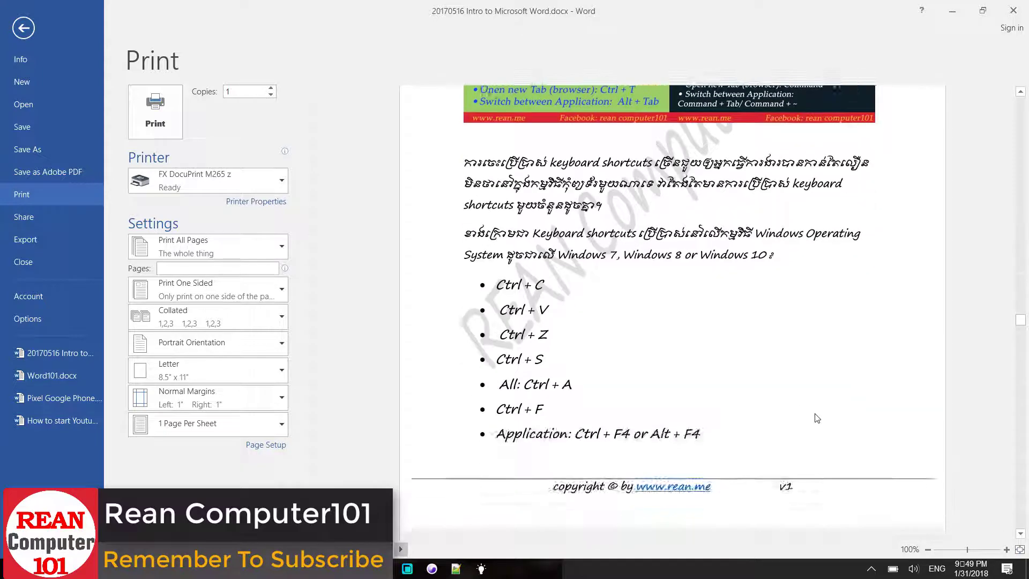
{"action": "scroll", "coordinate": [809, 415], "scroll_direction": "down", "scroll_amount": 5}
{"action": "scroll", "coordinate": [808, 411], "scroll_direction": "down", "scroll_amount": 3}
{"action": "scroll", "coordinate": [807, 409], "scroll_direction": "down", "scroll_amount": 5}
{"action": "scroll", "coordinate": [807, 407], "scroll_direction": "down", "scroll_amount": 2}
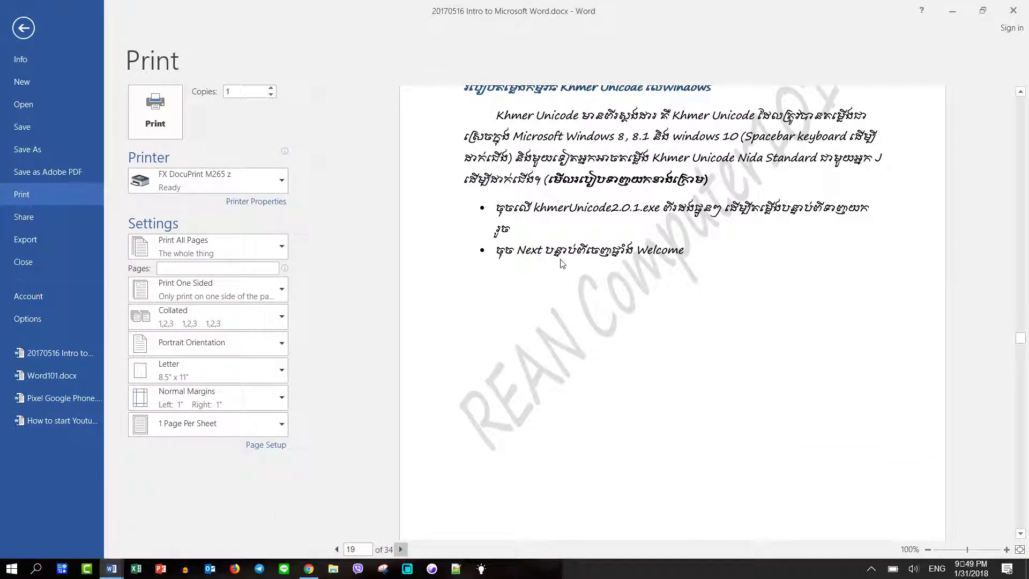
Leave the print preview and close the Word101 document window.
{"action": "left_click", "coordinate": [24, 28]}
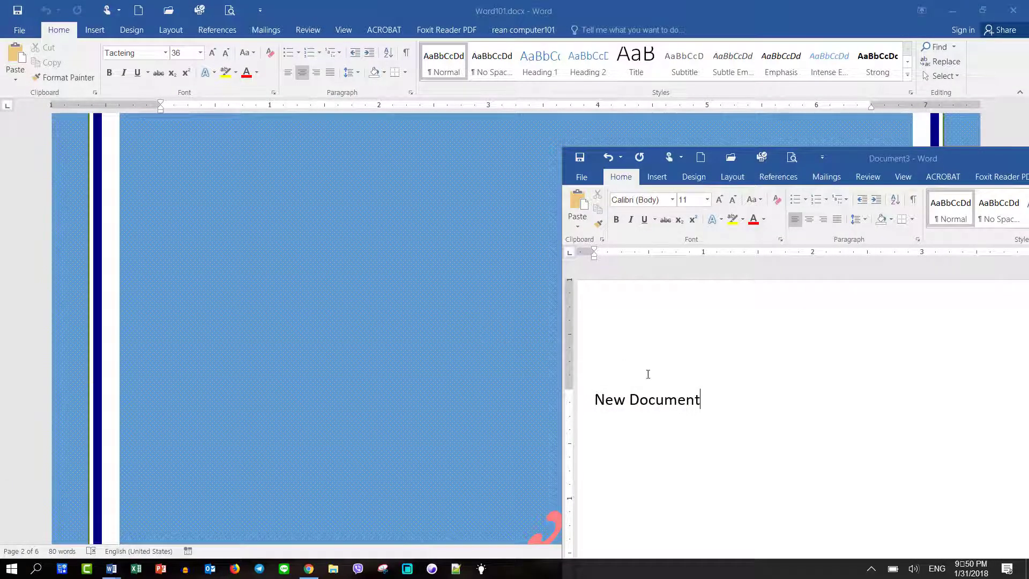
{"action": "key", "text": "ctrl+w"}
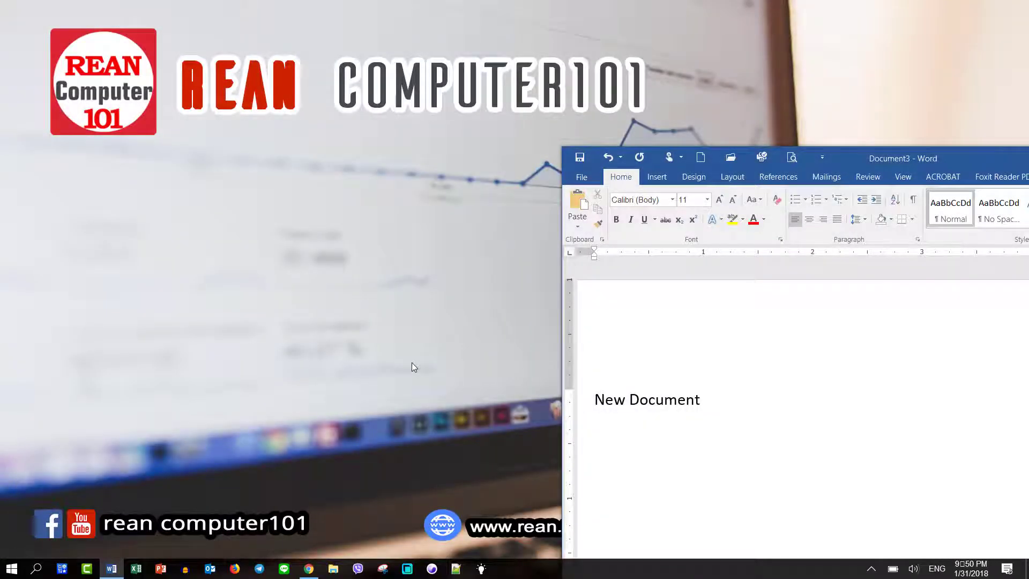
Move the Document3 window to the screen centre and close it without saving.
{"action": "left_click_drag", "start_coordinate": [851, 156], "coordinate": [401, 33]}
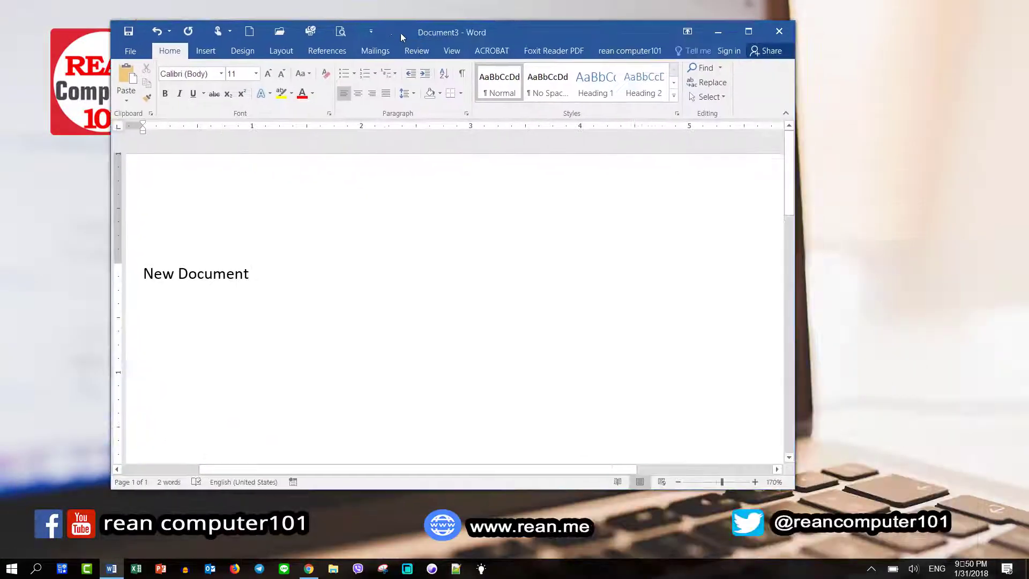
{"action": "key", "text": "ctrl+w"}
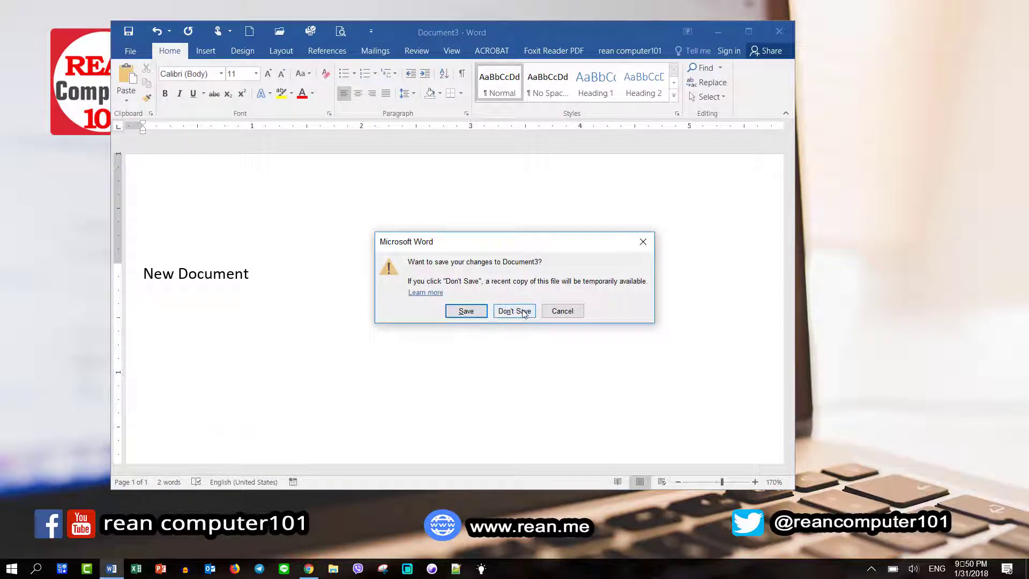
{"action": "left_click", "coordinate": [518, 315]}
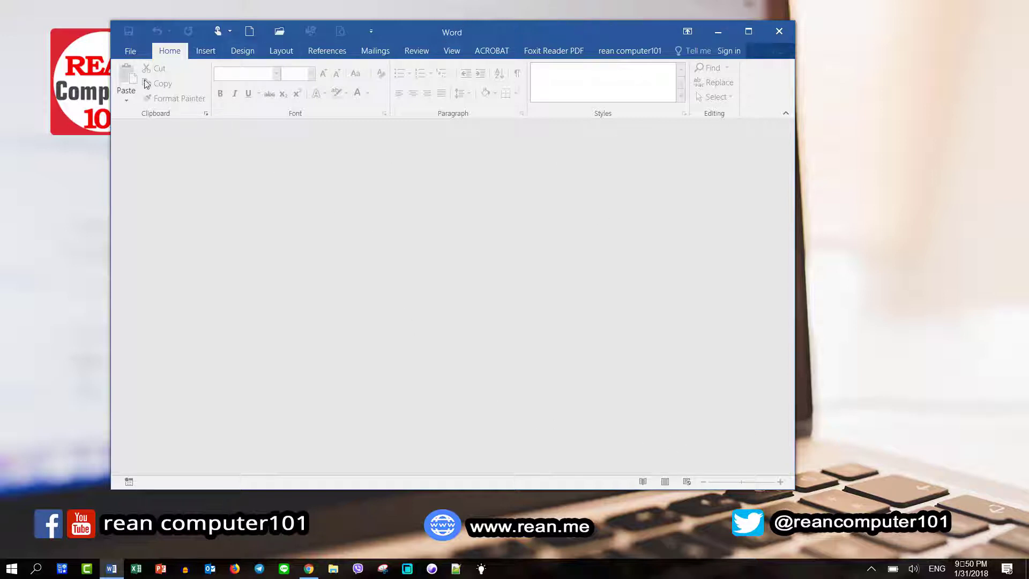
Create a blank Document4 from File > New and move its window slightly lower.
{"action": "left_click", "coordinate": [131, 52]}
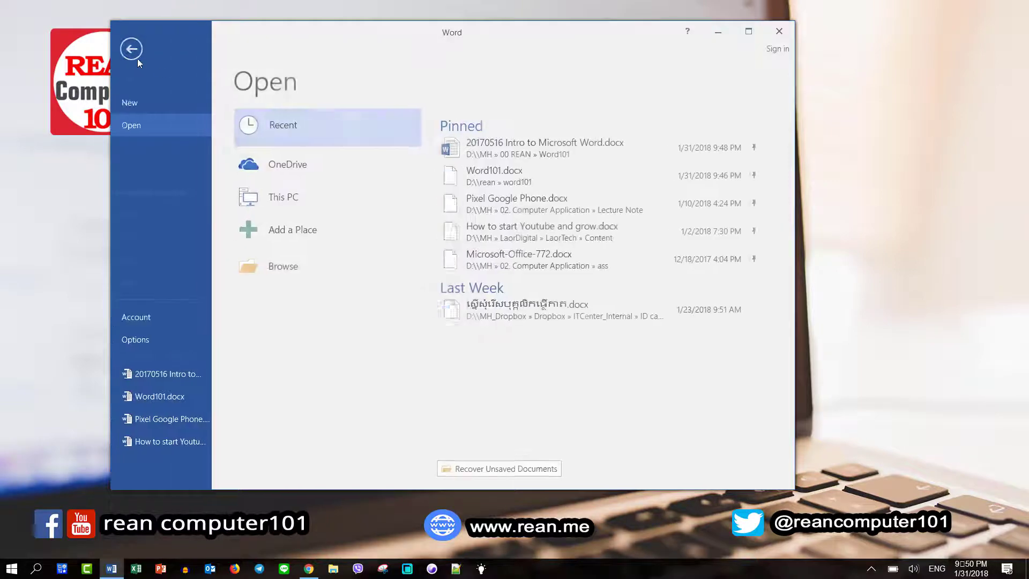
{"action": "left_click", "coordinate": [140, 106]}
{"action": "left_click", "coordinate": [307, 241]}
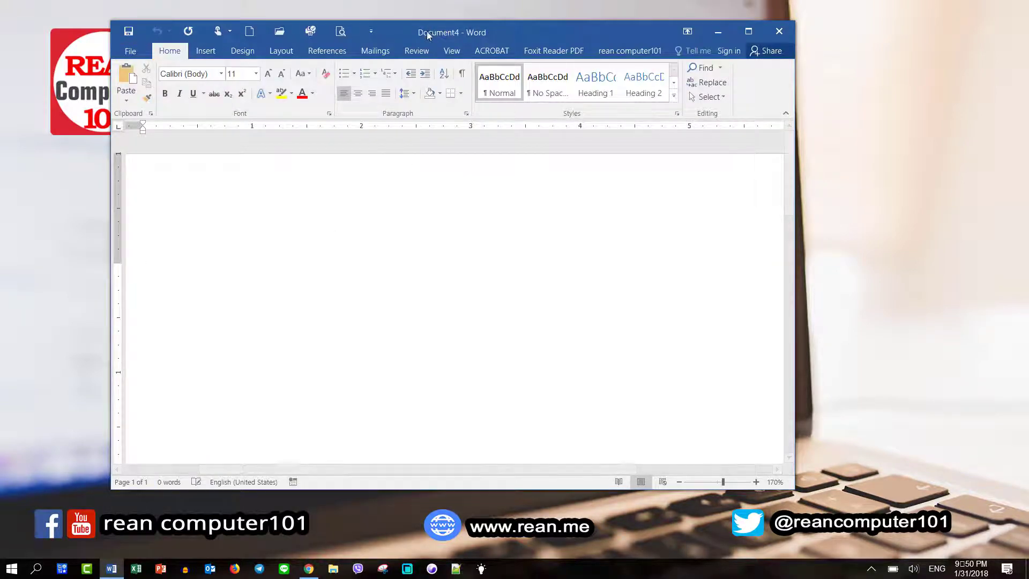
{"action": "mouse_move", "coordinate": [433, 31]}
{"action": "left_mouse_down"}
{"action": "mouse_move", "coordinate": [419, 76]}
{"action": "mouse_move", "coordinate": [431, 55]}
{"action": "left_mouse_up"}
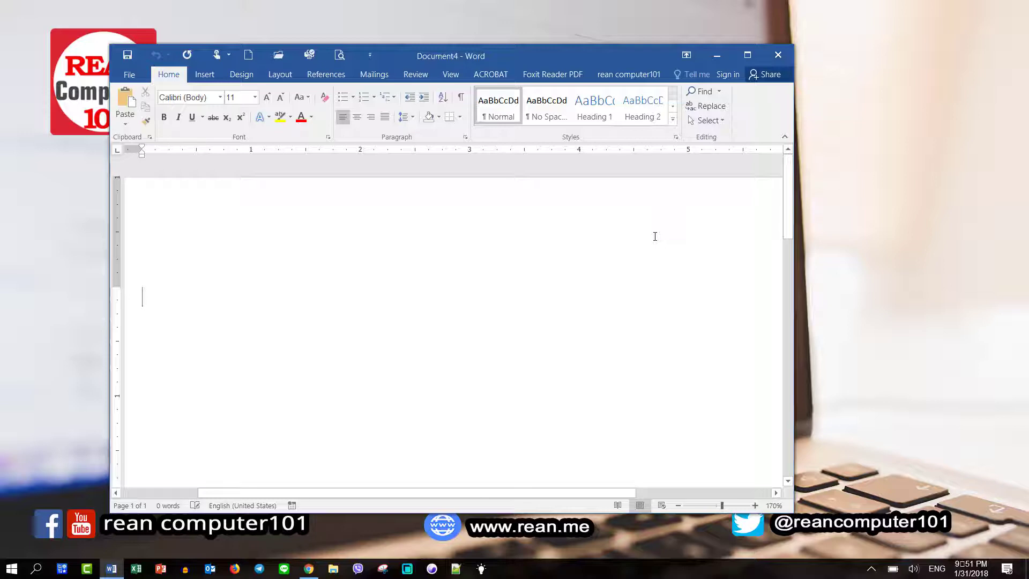
Close Document4 and create another blank document, Document5.
{"action": "key", "text": "ctrl+w"}
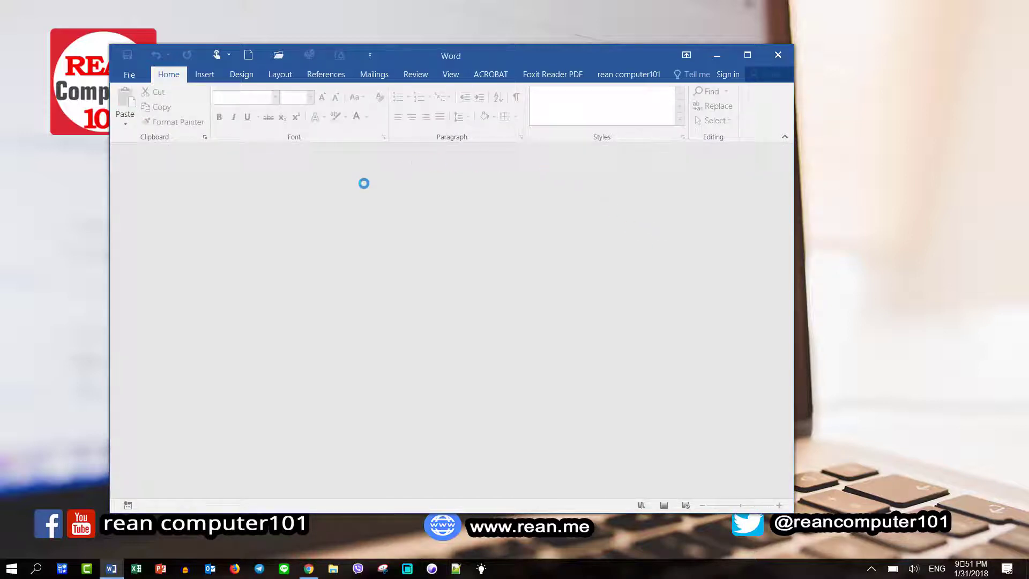
{"action": "left_click", "coordinate": [131, 74]}
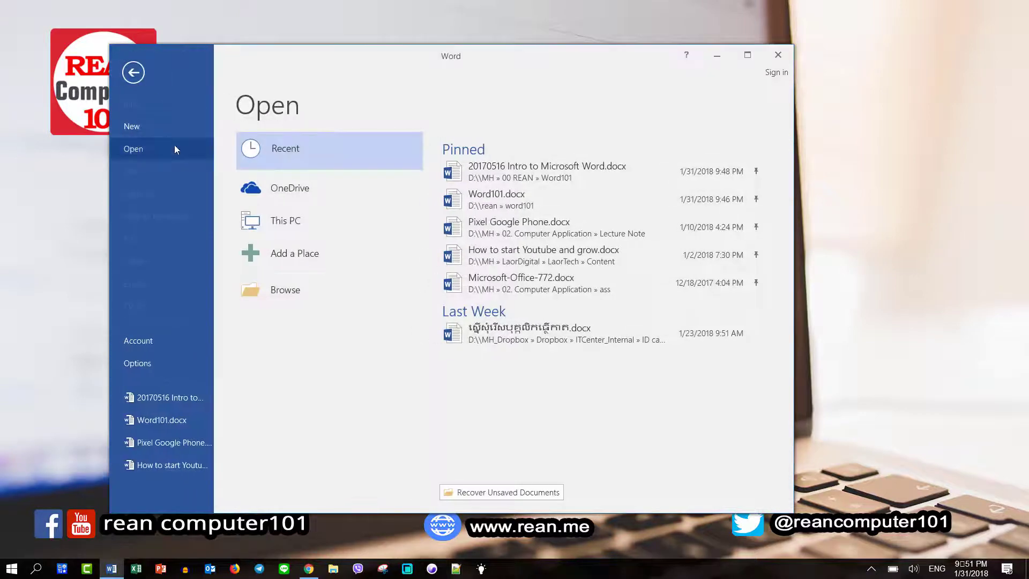
{"action": "left_click", "coordinate": [163, 127]}
{"action": "left_click", "coordinate": [317, 259]}
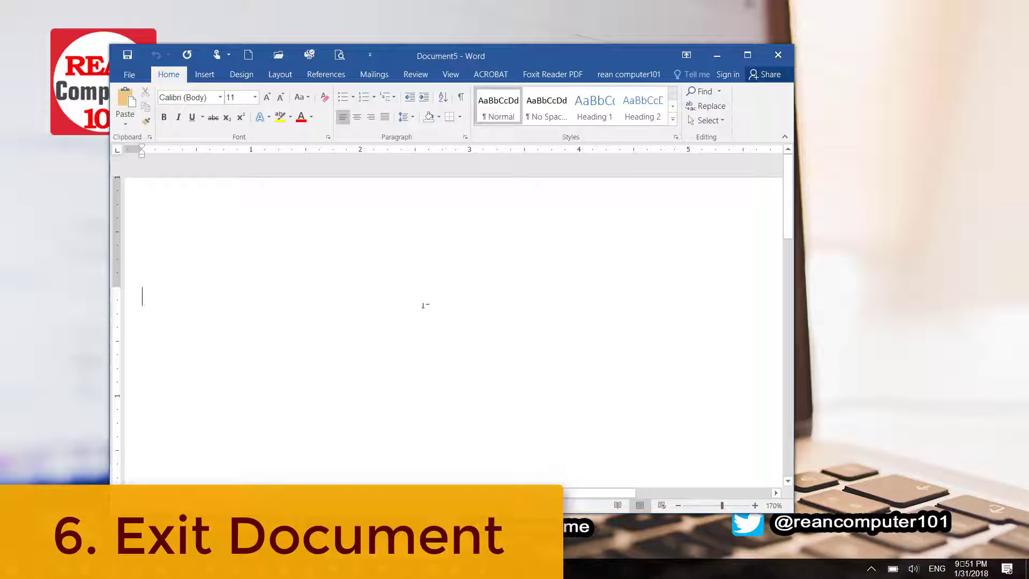
Close blank Document5 and reopen the pinned 20170516 Intro to Microsoft Word.docx.
{"action": "key", "text": "alt"}
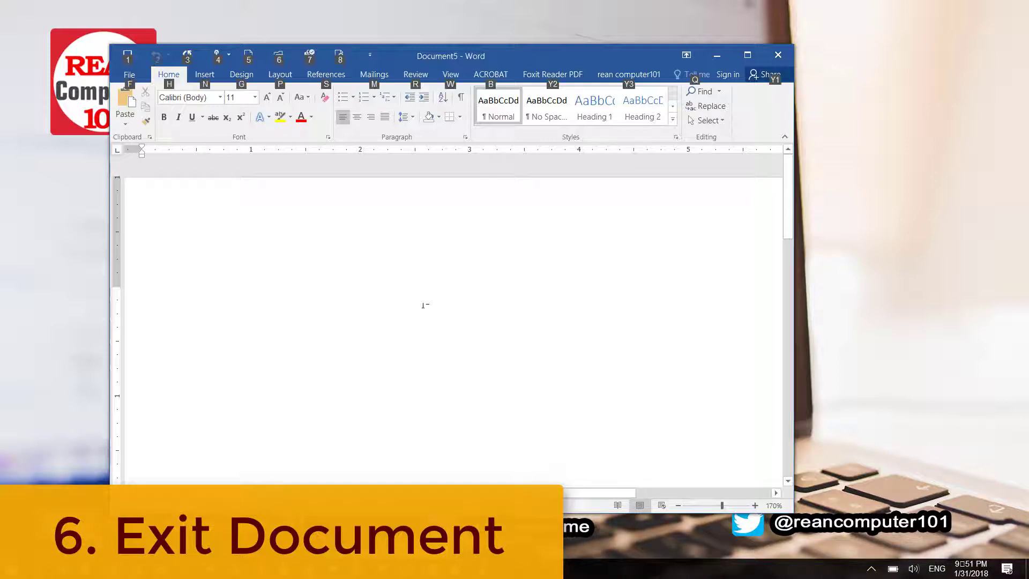
{"action": "key", "text": "alt+F4"}
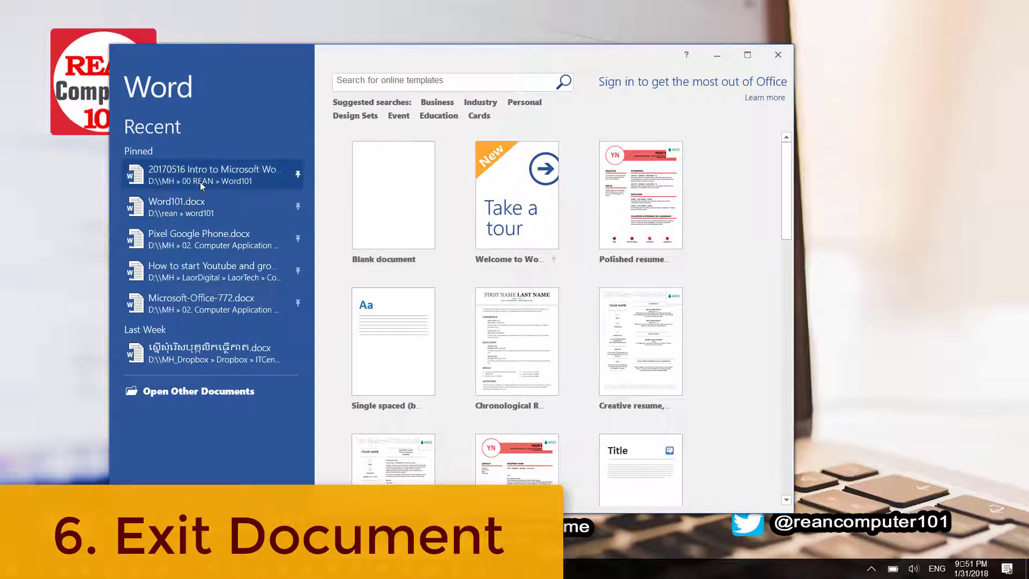
{"action": "left_click", "coordinate": [202, 177]}
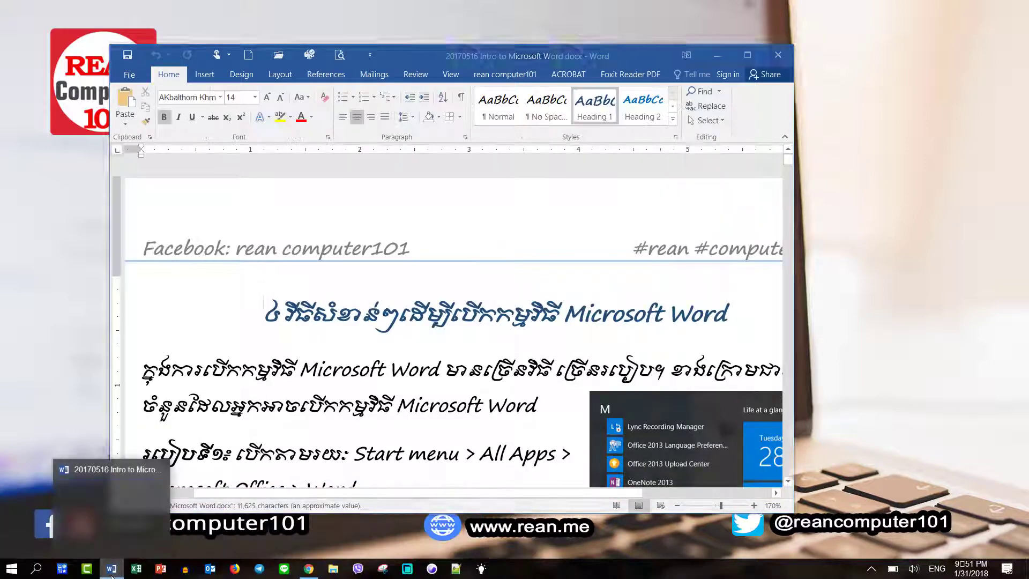
{"action": "left_click", "coordinate": [111, 569]}
{"action": "left_click", "coordinate": [112, 569]}
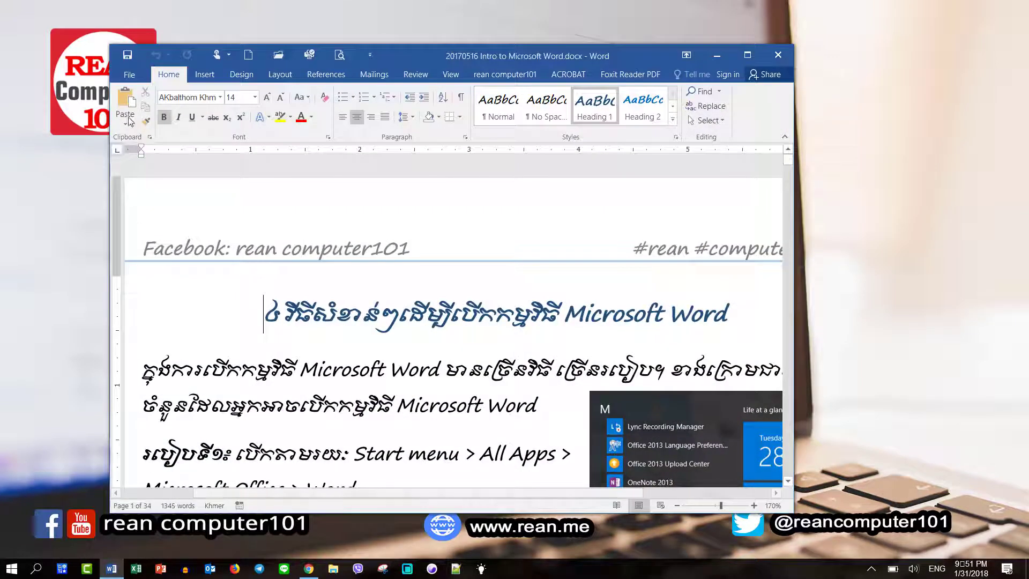
Reopen Word101.docx from the recent files and move its window to the right.
{"action": "left_click", "coordinate": [129, 74]}
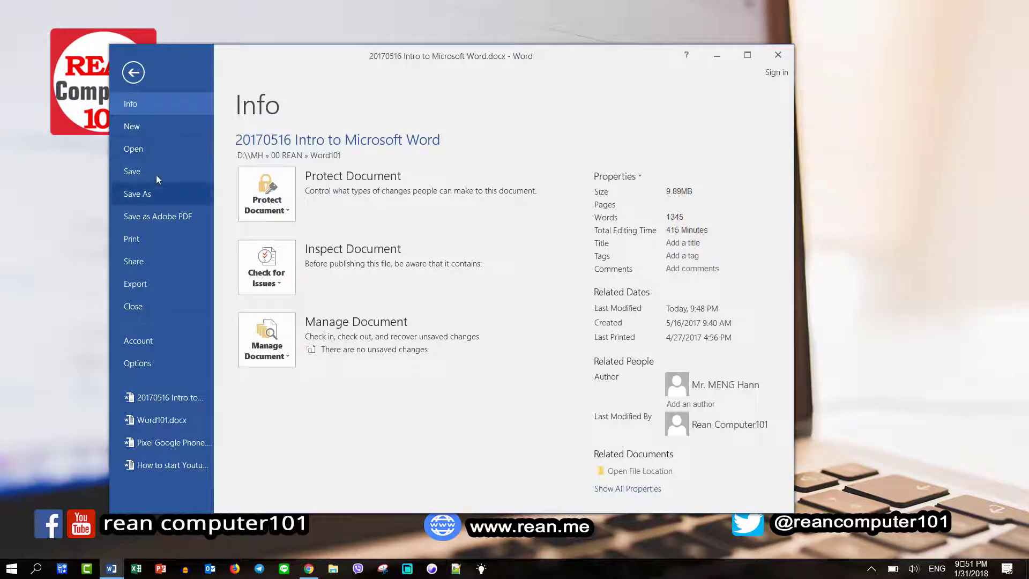
{"action": "left_click", "coordinate": [155, 149]}
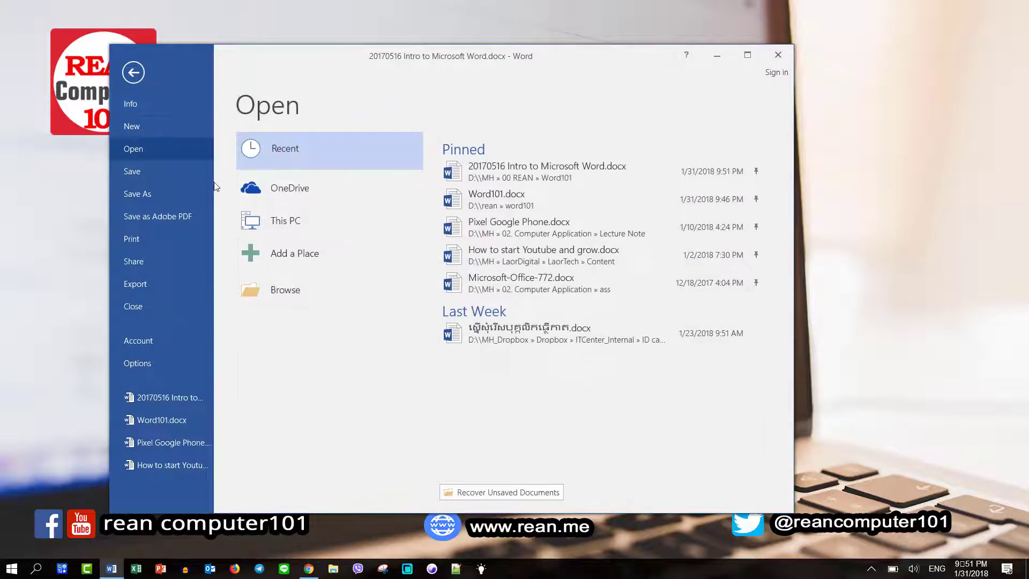
{"action": "left_click", "coordinate": [550, 204]}
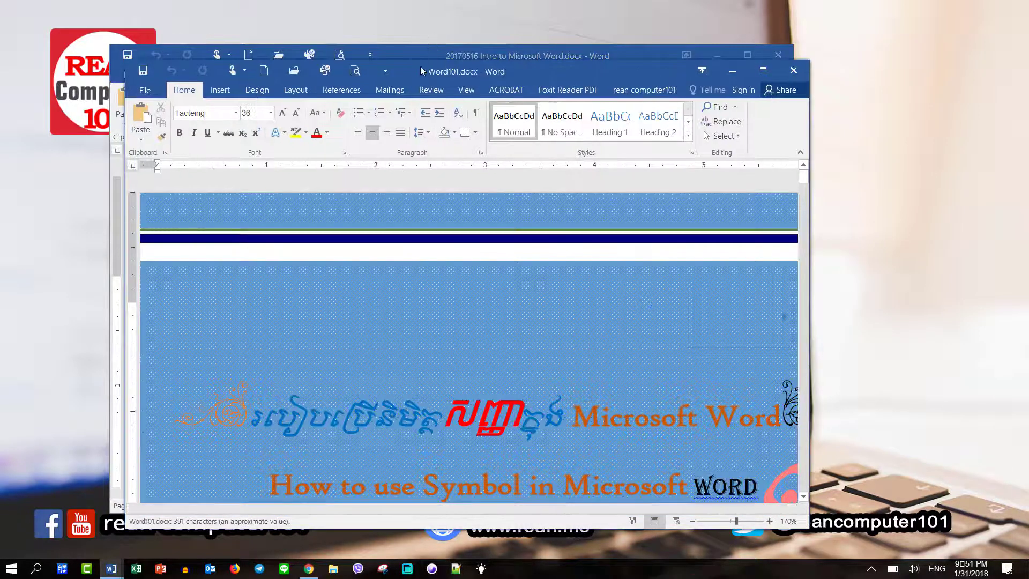
{"action": "left_click_drag", "start_coordinate": [420, 66], "coordinate": [656, 53]}
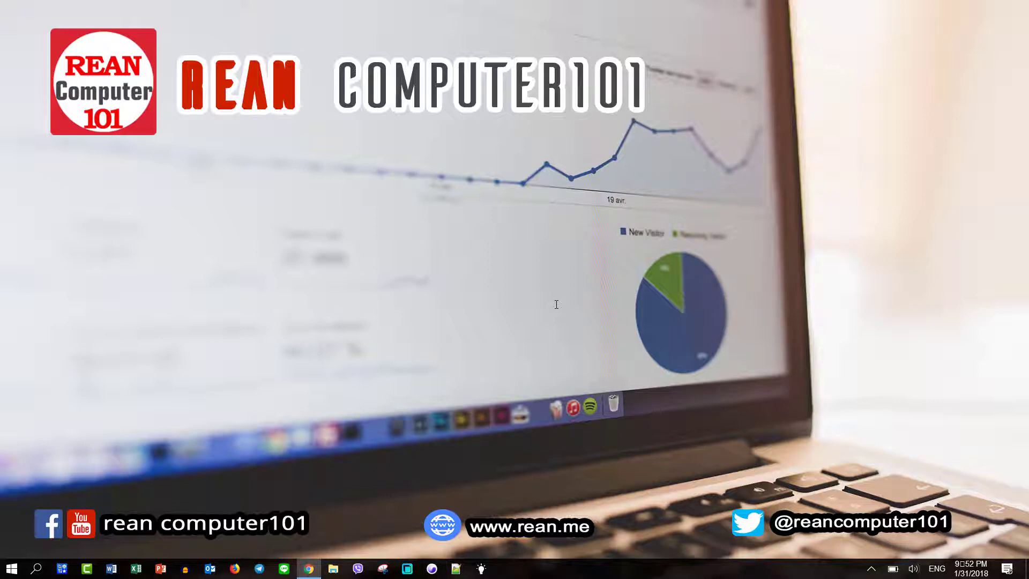
Relaunch Word from the taskbar and reopen Word101.docx from the Recent list.
{"action": "left_click", "coordinate": [118, 570]}
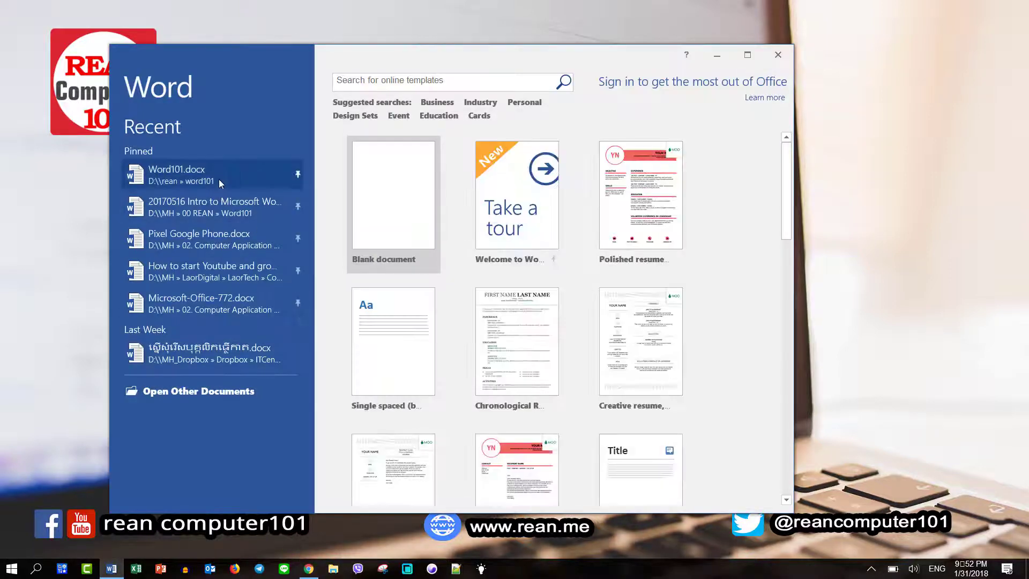
{"action": "left_click", "coordinate": [218, 179]}
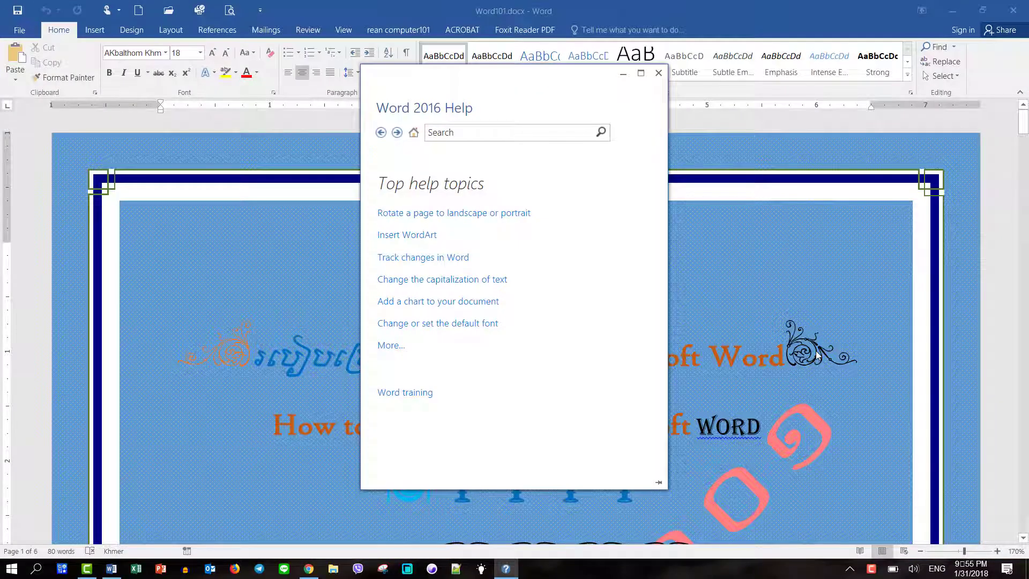
Scroll through the Insert WordArt help article, then enter 'close' in the Help search box.
{"action": "mouse_move", "coordinate": [537, 81]}
{"action": "left_mouse_down"}
{"action": "mouse_move", "coordinate": [545, 90]}
{"action": "mouse_move", "coordinate": [580, 83]}
{"action": "left_mouse_up"}
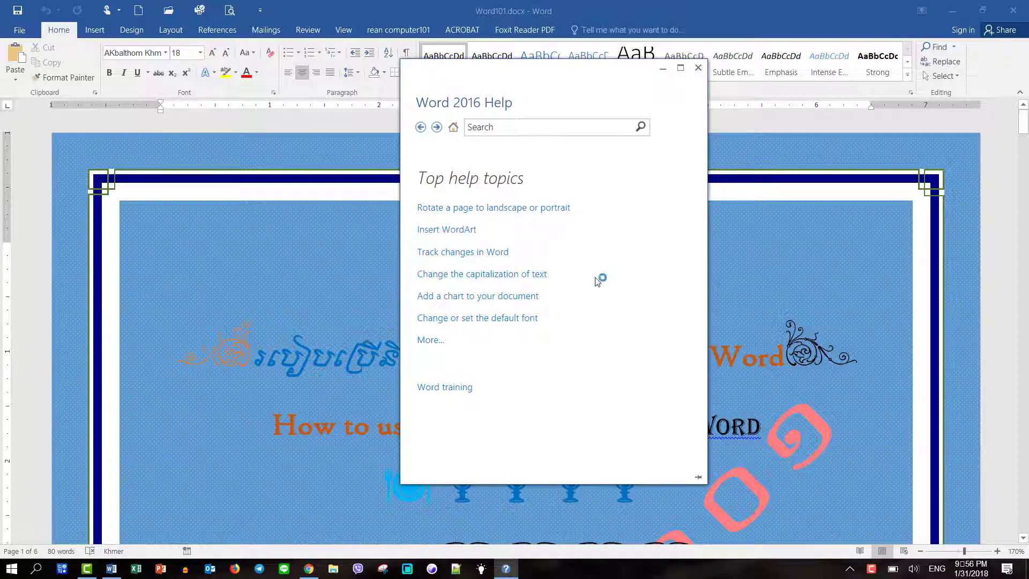
{"action": "scroll", "coordinate": [644, 275], "scroll_direction": "down", "scroll_amount": 4}
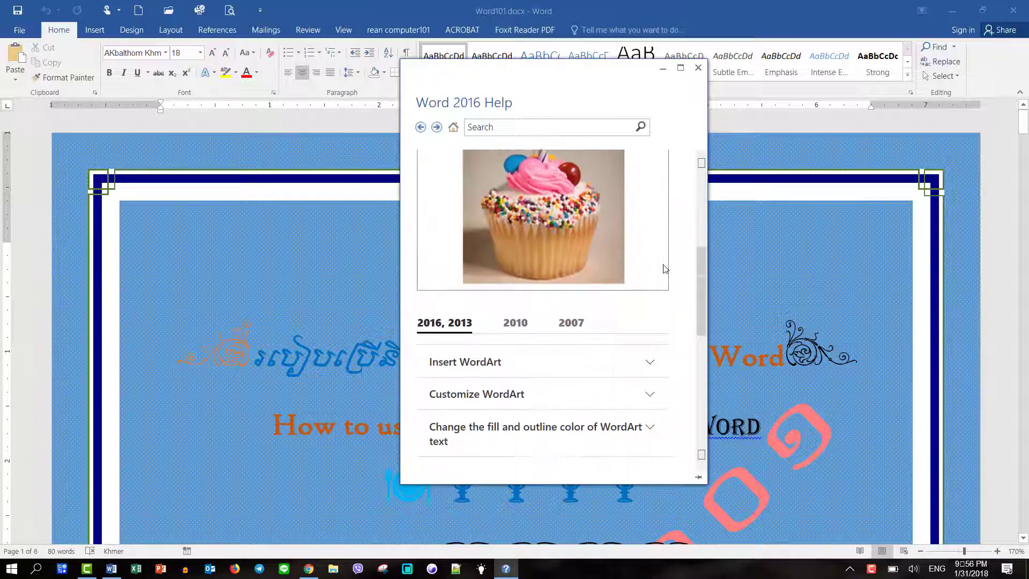
{"action": "scroll", "coordinate": [664, 268], "scroll_direction": "down", "scroll_amount": 2}
{"action": "scroll", "coordinate": [684, 259], "scroll_direction": "down", "scroll_amount": 5}
{"action": "scroll", "coordinate": [690, 259], "scroll_direction": "up", "scroll_amount": 5}
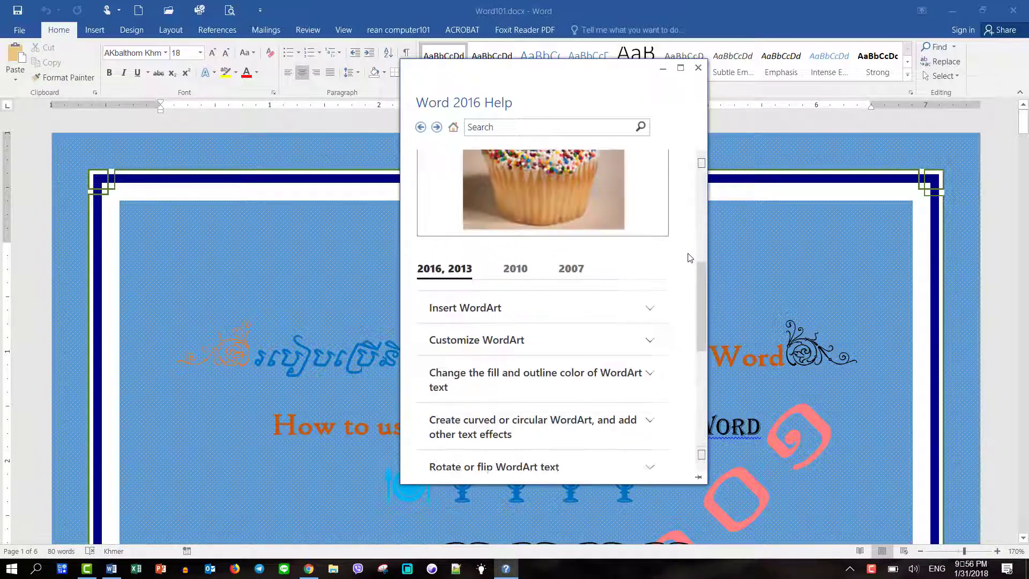
{"action": "scroll", "coordinate": [690, 257], "scroll_direction": "up", "scroll_amount": 5}
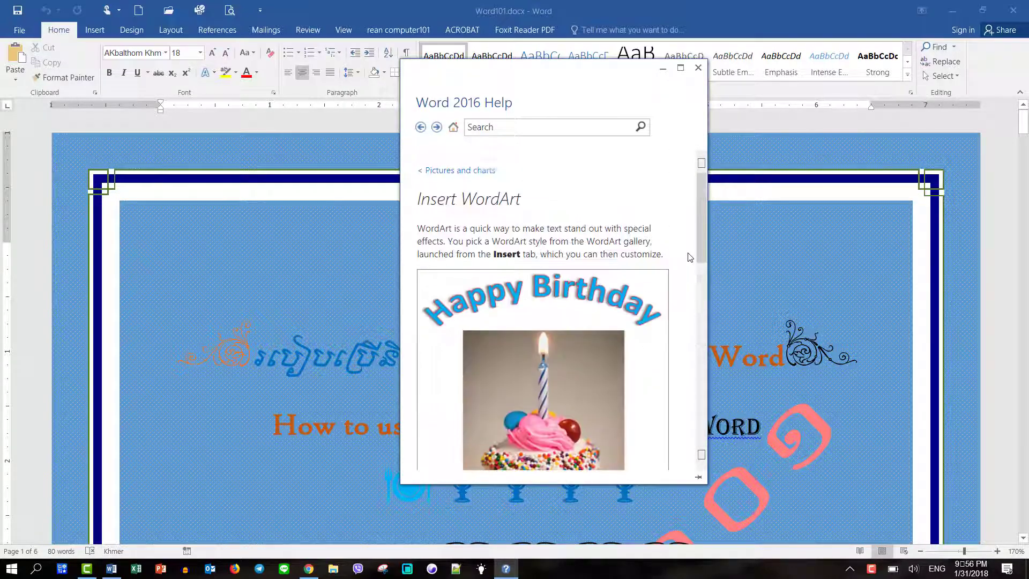
{"action": "left_click", "coordinate": [538, 124]}
{"action": "type", "text": "close"}
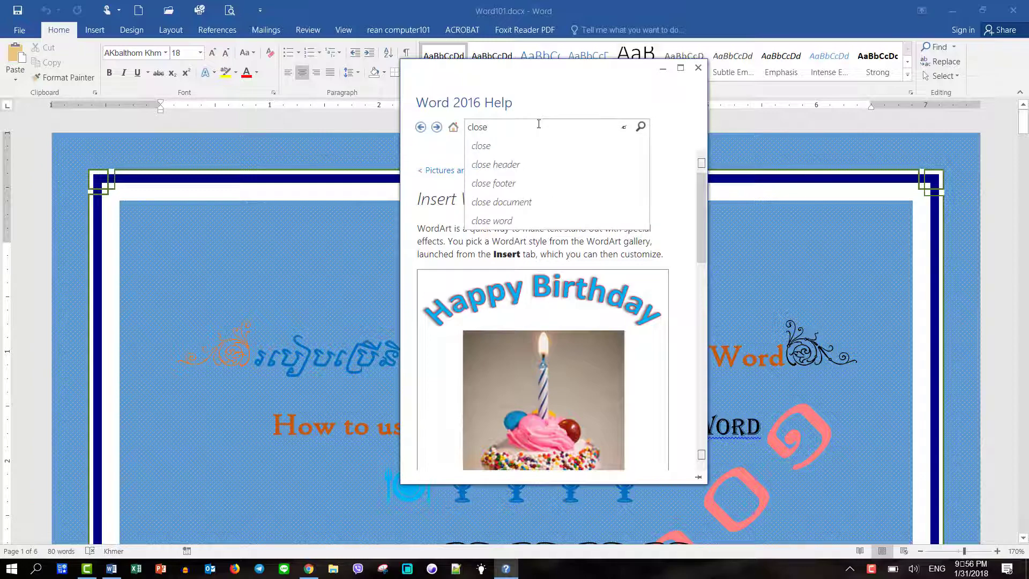
Search Word Help for 'close word' and browse the results.
{"action": "left_click", "coordinate": [511, 220]}
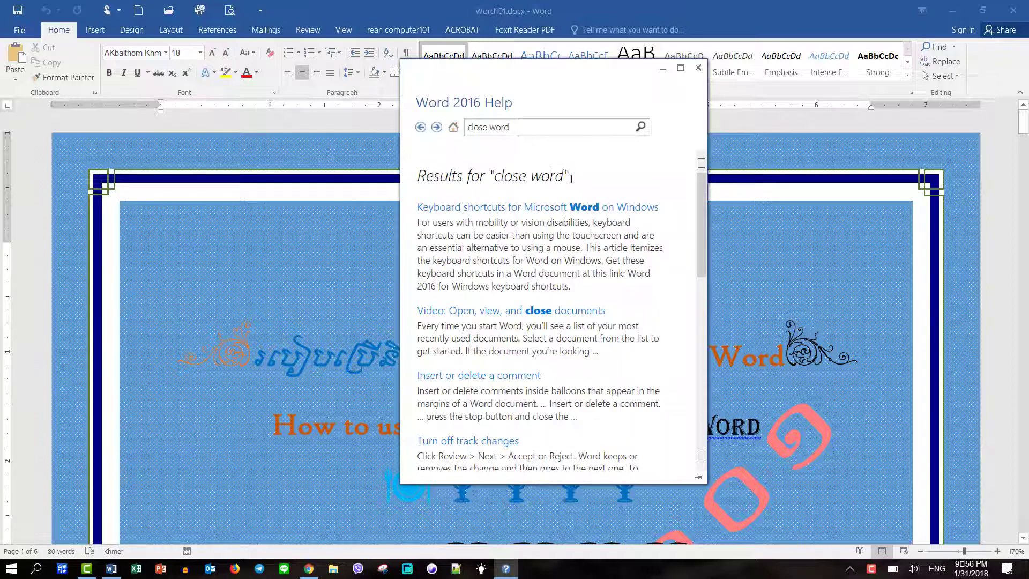
{"action": "scroll", "coordinate": [612, 241], "scroll_direction": "down", "scroll_amount": 1}
{"action": "scroll", "coordinate": [612, 240], "scroll_direction": "down", "scroll_amount": 6}
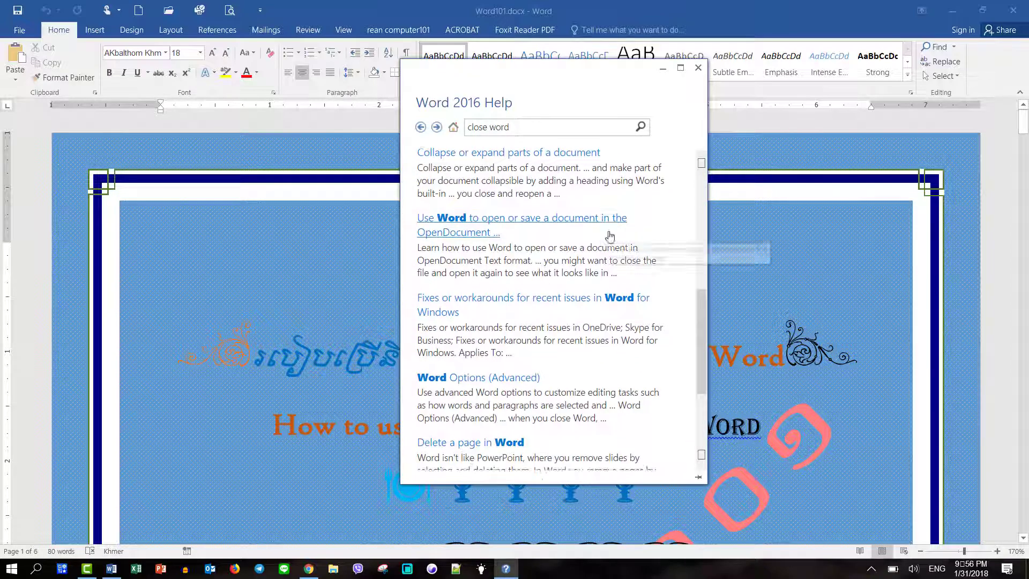
{"action": "scroll", "coordinate": [613, 239], "scroll_direction": "up", "scroll_amount": 5}
{"action": "scroll", "coordinate": [606, 222], "scroll_direction": "up", "scroll_amount": 2}
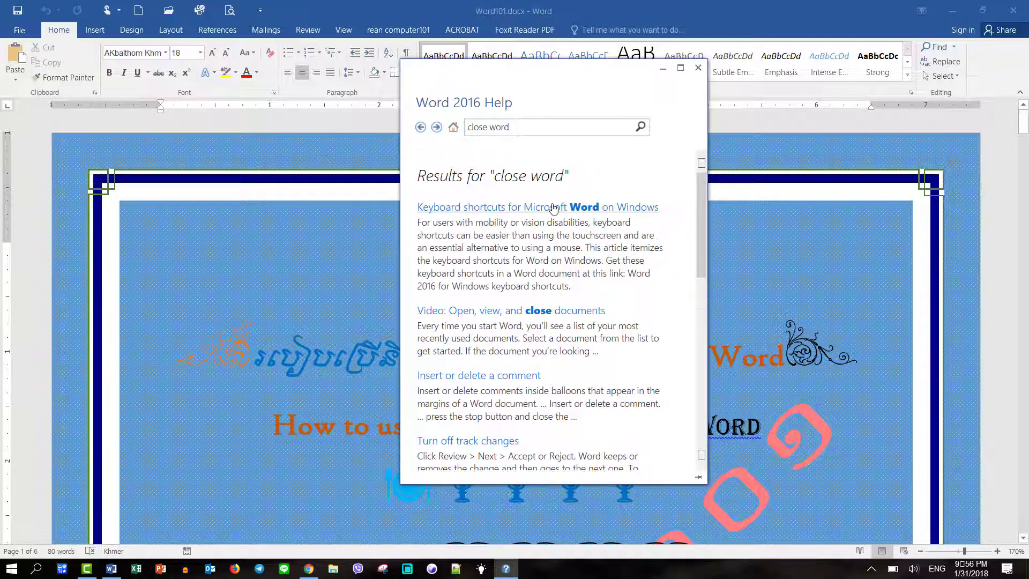
Read the Keyboard shortcuts for Microsoft Word on Windows article, then select part of the search text.
{"action": "left_click", "coordinate": [645, 206]}
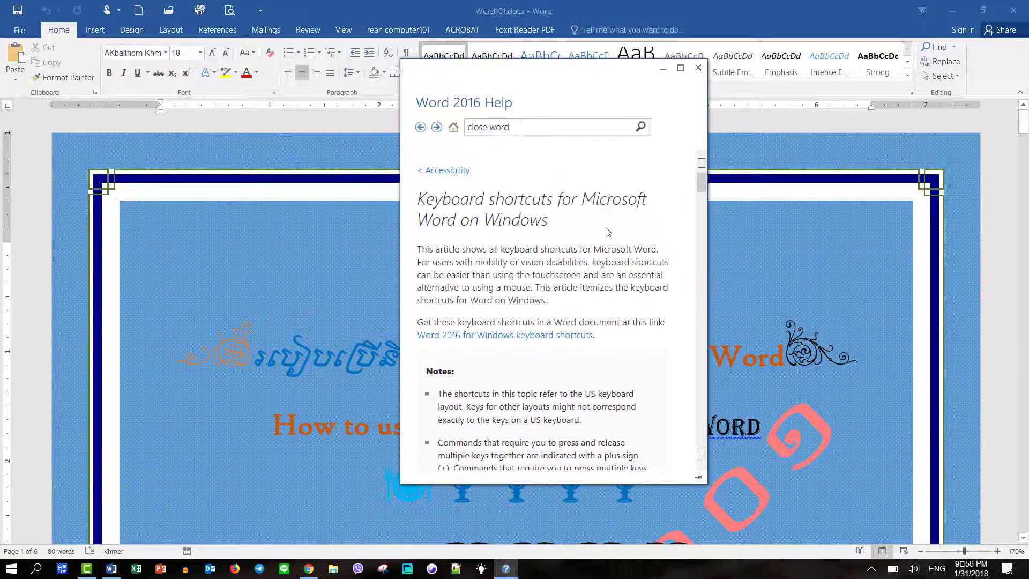
{"action": "scroll", "coordinate": [609, 236], "scroll_direction": "down", "scroll_amount": 2}
{"action": "scroll", "coordinate": [620, 271], "scroll_direction": "down", "scroll_amount": 2}
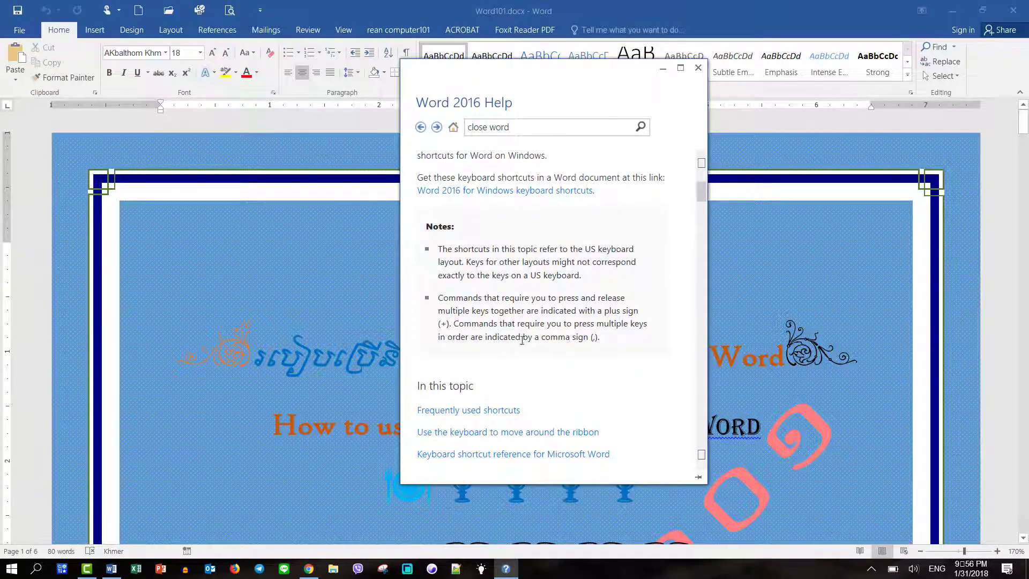
{"action": "scroll", "coordinate": [562, 260], "scroll_direction": "down", "scroll_amount": 4}
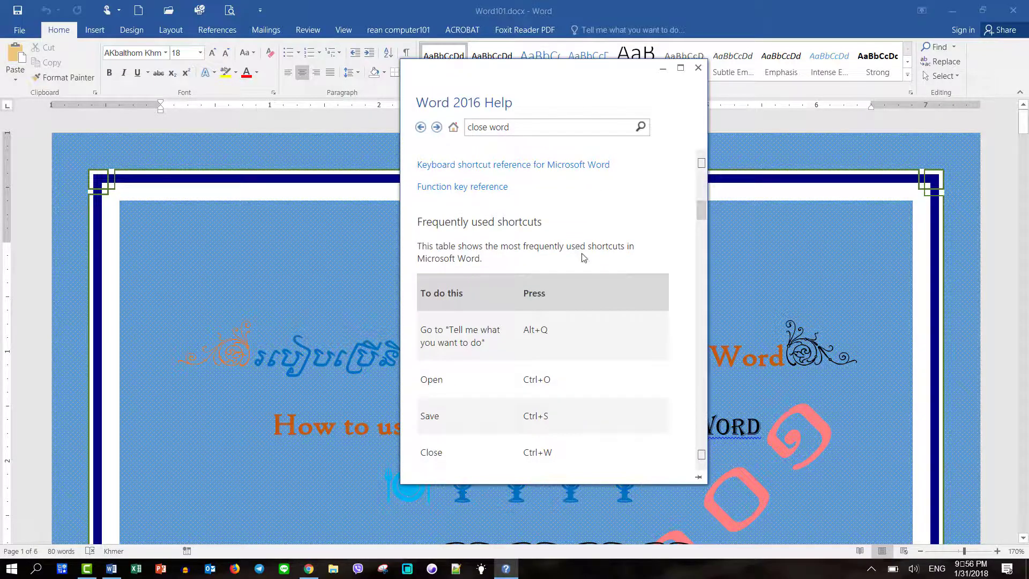
{"action": "scroll", "coordinate": [584, 257], "scroll_direction": "down", "scroll_amount": 2}
{"action": "scroll", "coordinate": [587, 258], "scroll_direction": "down", "scroll_amount": 1}
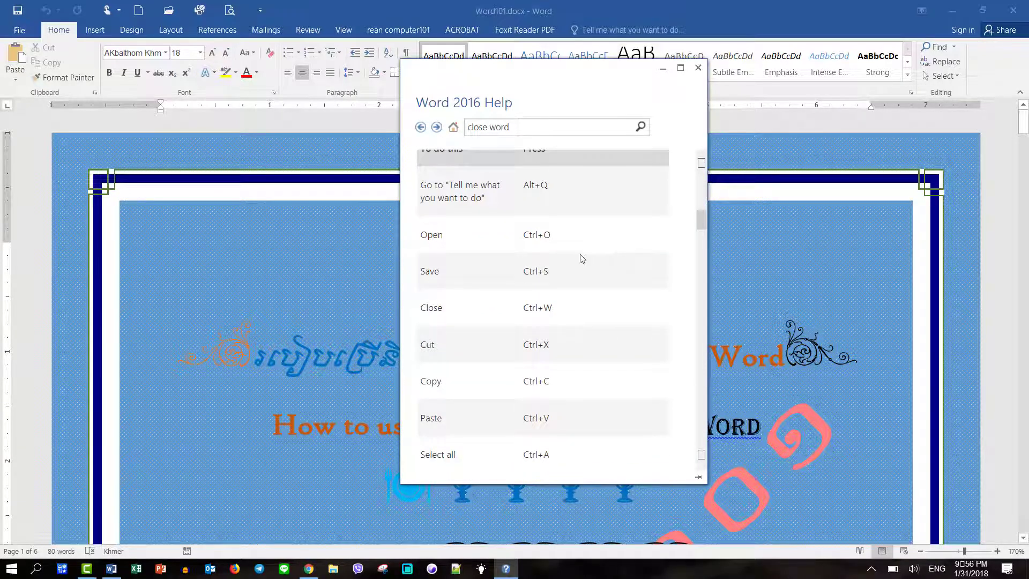
{"action": "scroll", "coordinate": [581, 257], "scroll_direction": "down", "scroll_amount": 4}
{"action": "scroll", "coordinate": [565, 272], "scroll_direction": "down", "scroll_amount": 5}
{"action": "scroll", "coordinate": [567, 271], "scroll_direction": "down", "scroll_amount": 7}
{"action": "scroll", "coordinate": [569, 271], "scroll_direction": "down", "scroll_amount": 4}
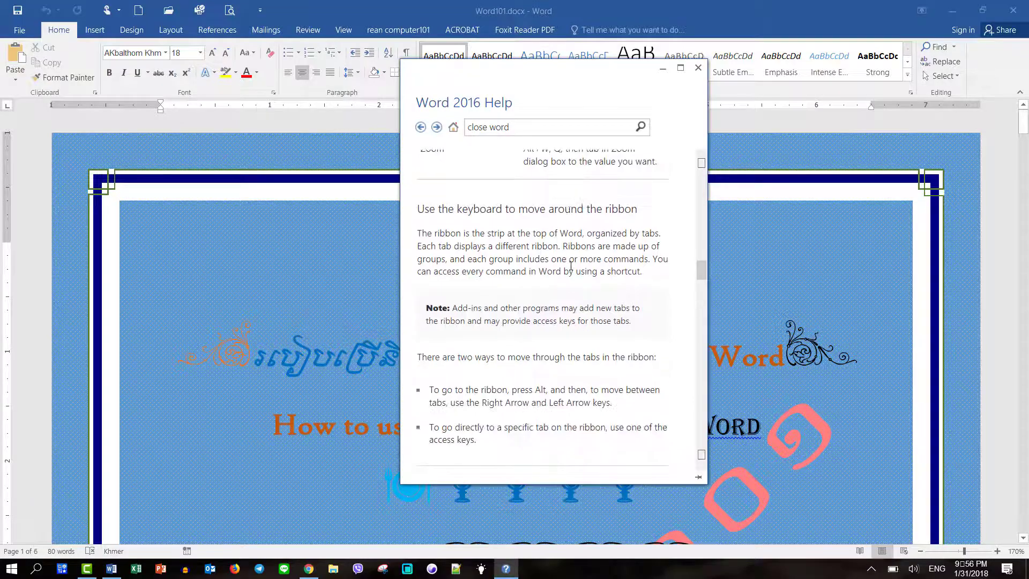
{"action": "scroll", "coordinate": [570, 266], "scroll_direction": "up", "scroll_amount": 10}
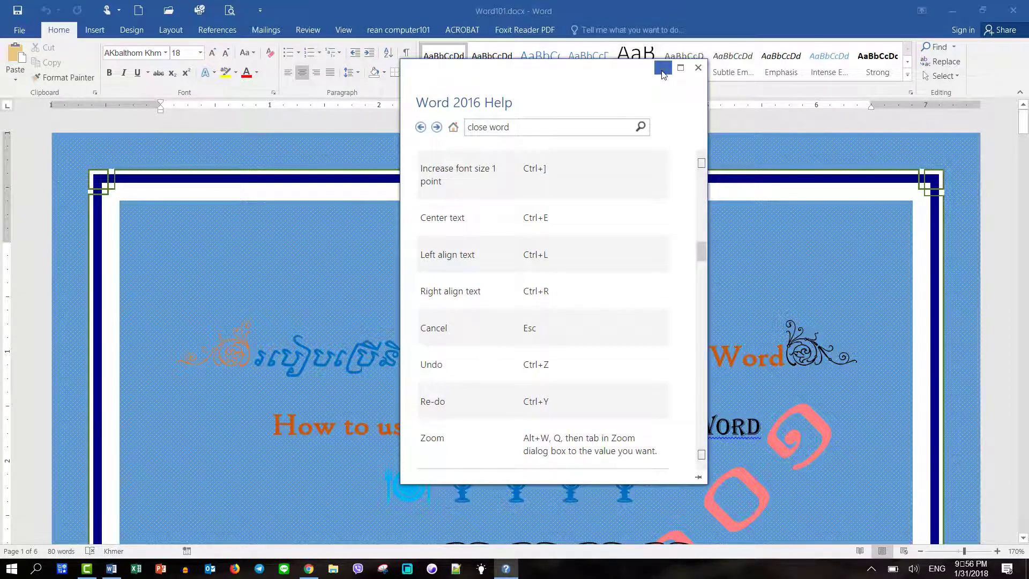
{"action": "scroll", "coordinate": [612, 285], "scroll_direction": "up", "scroll_amount": 2}
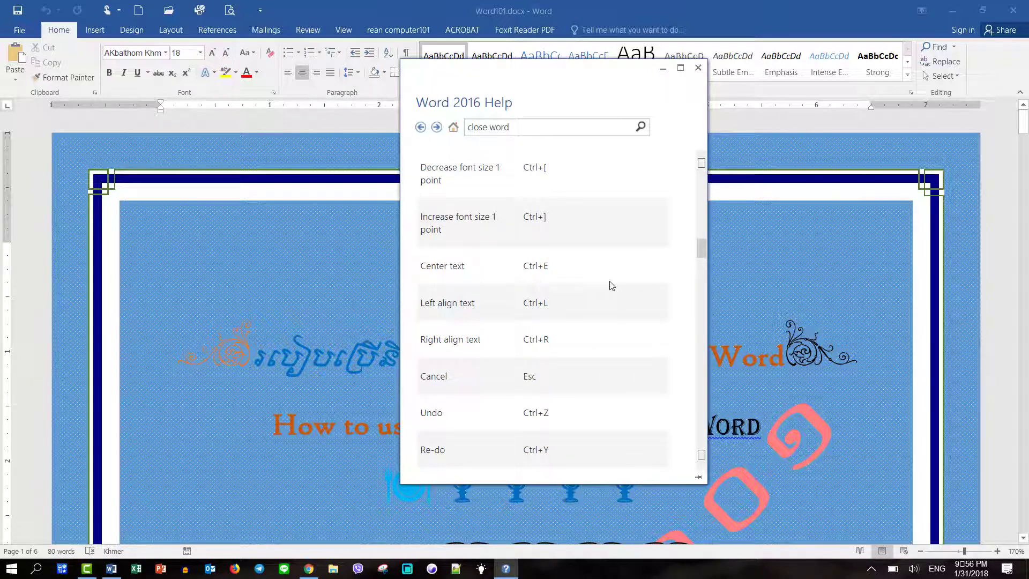
{"action": "scroll", "coordinate": [611, 285], "scroll_direction": "up", "scroll_amount": 5}
{"action": "scroll", "coordinate": [612, 283], "scroll_direction": "up", "scroll_amount": 4}
{"action": "scroll", "coordinate": [612, 282], "scroll_direction": "up", "scroll_amount": 2}
{"action": "scroll", "coordinate": [612, 282], "scroll_direction": "up", "scroll_amount": 2}
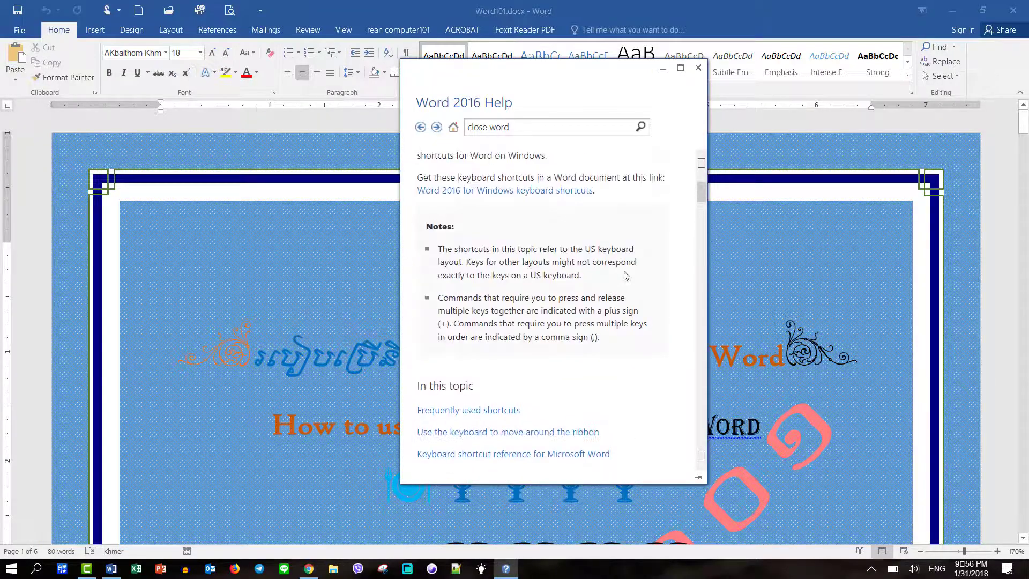
{"action": "scroll", "coordinate": [626, 273], "scroll_direction": "up", "scroll_amount": 6}
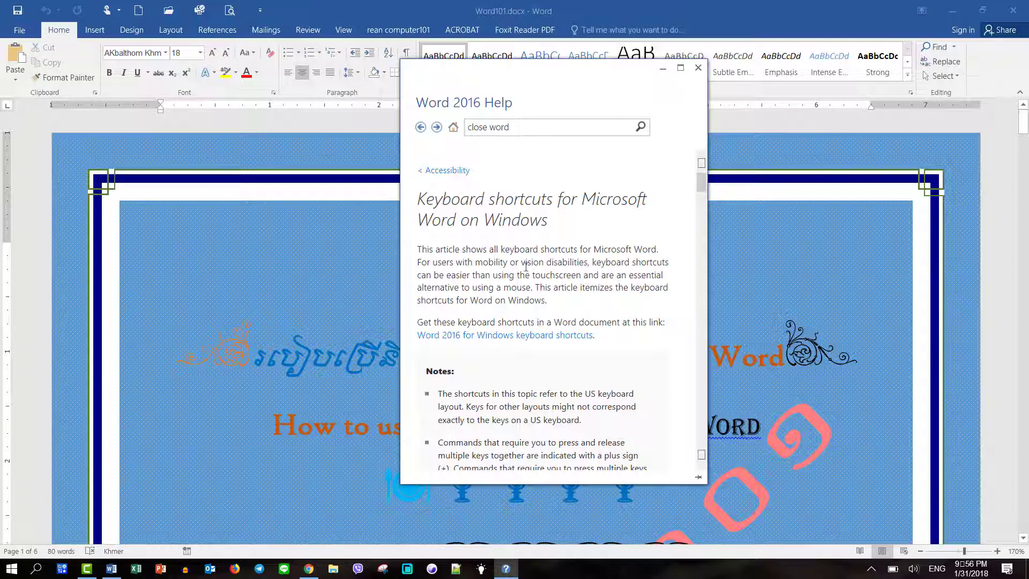
{"action": "double_click", "coordinate": [498, 127]}
{"action": "triple_click", "coordinate": [475, 129]}
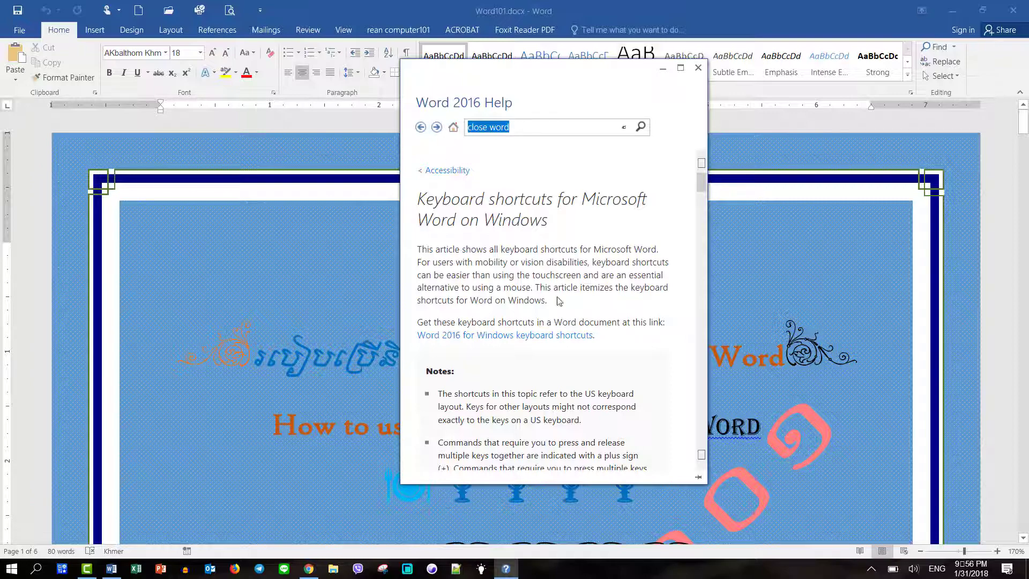